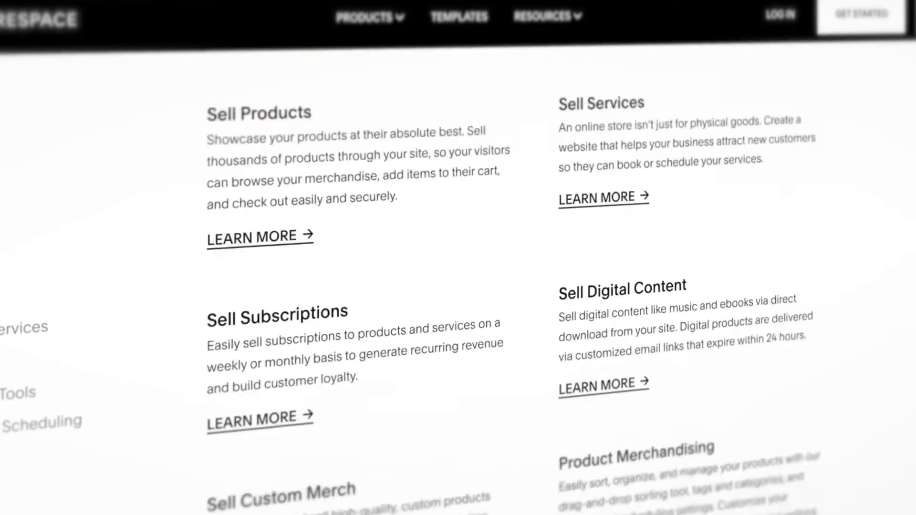
# Step: Scroll through the Commerce features page: digital content, payment methods, Afterpay and shipping
pyautogui.scroll(-15, 459, 286)
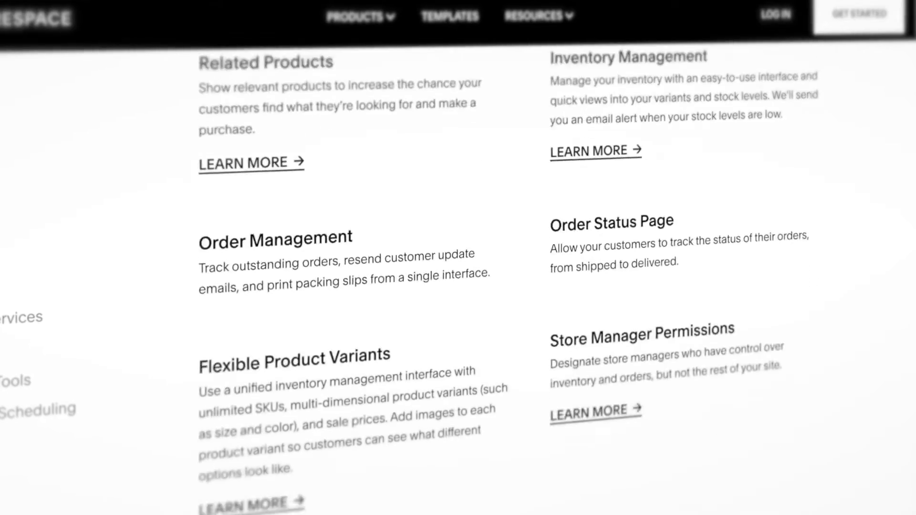
pyautogui.scroll(-20, 458, 286)
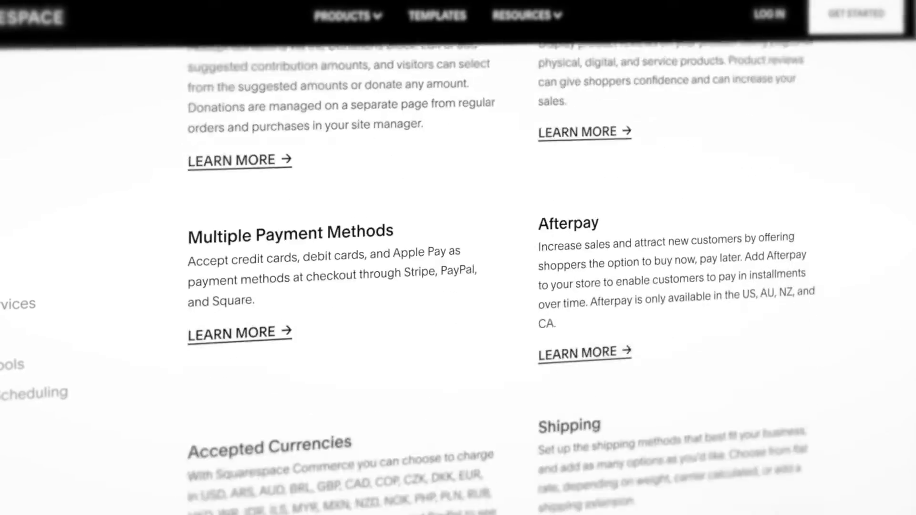
pyautogui.scroll(-12, 458, 287)
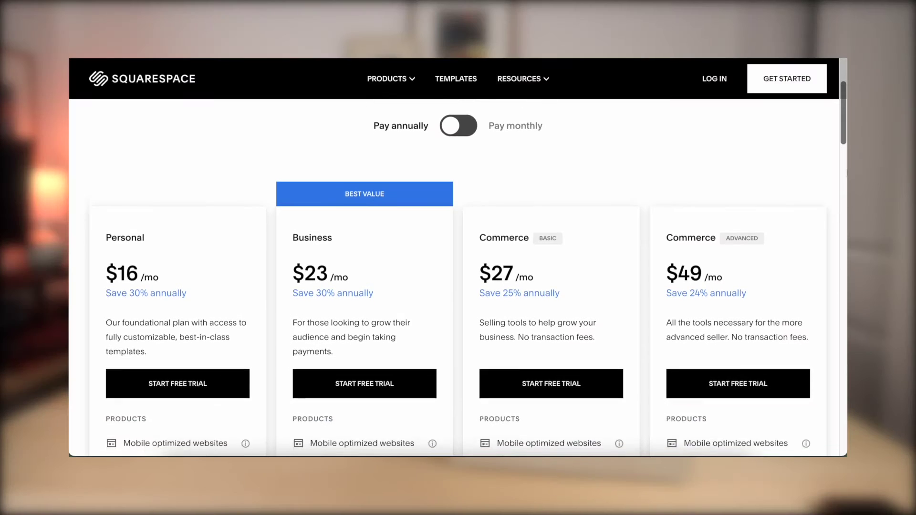
pyautogui.scroll(-3, 459, 267)
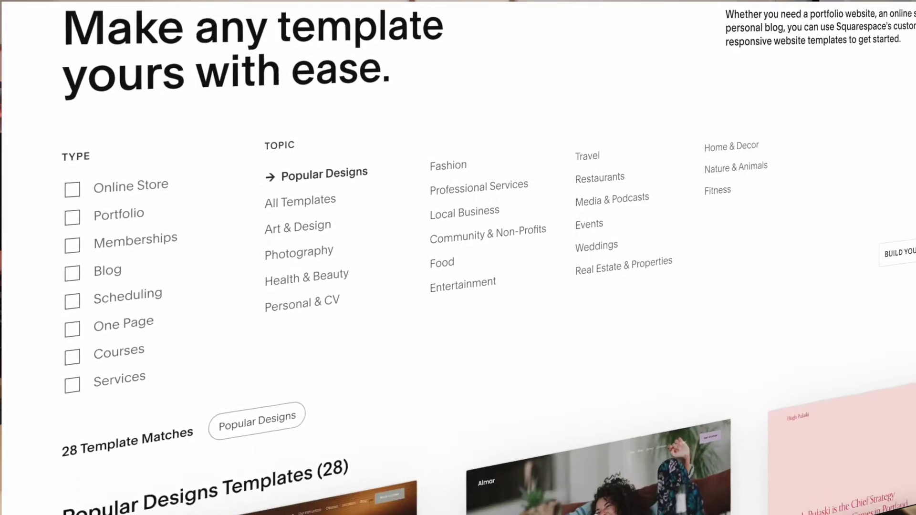
# Step: Scroll through the Squarespace template gallery to browse the available designs
pyautogui.scroll(-15, 458, 286)
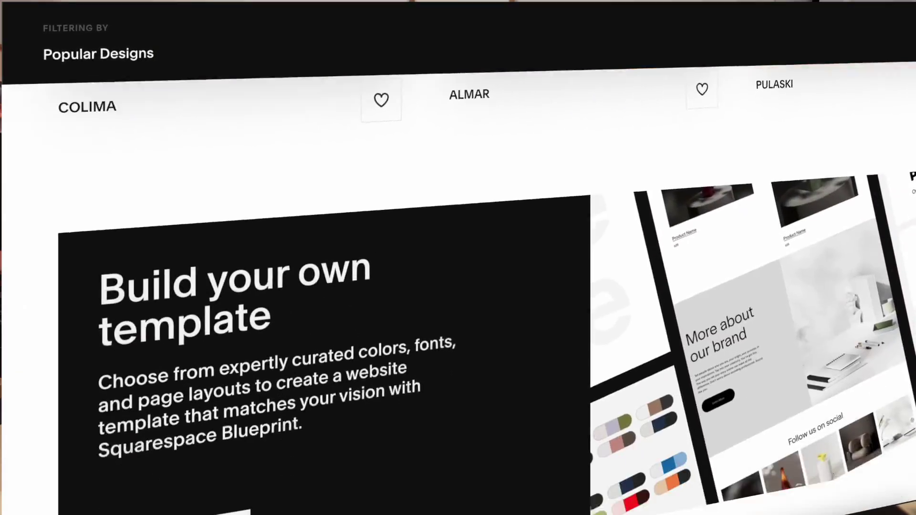
pyautogui.scroll(-10, 458, 286)
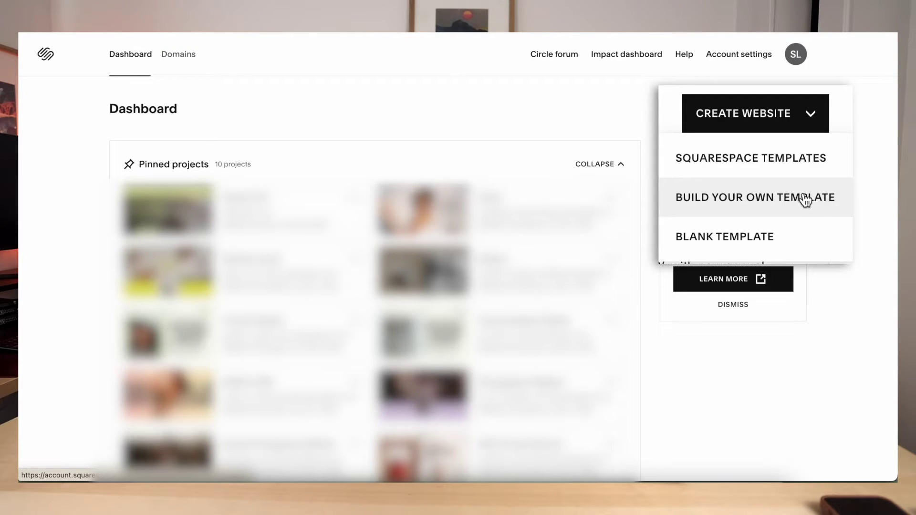
# Step: Start a Build Your Own template and accept the suggested site title
pyautogui.click(805, 200)
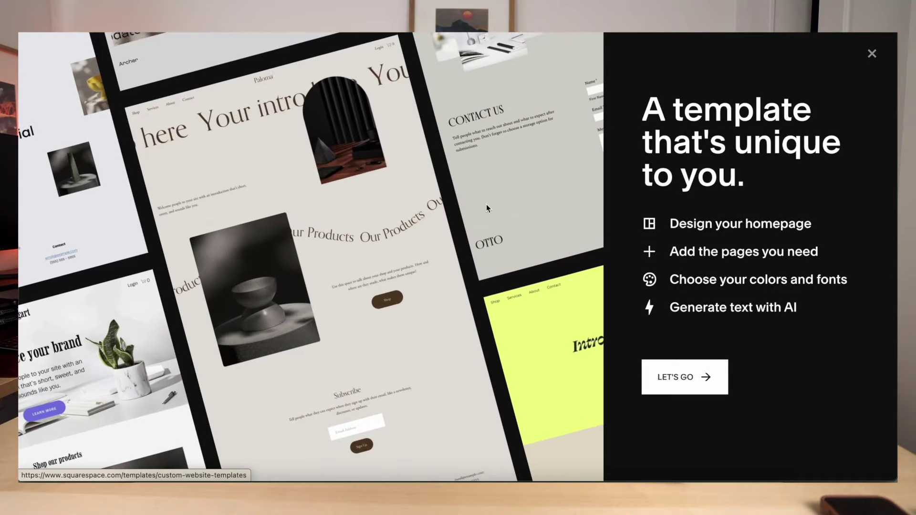
pyautogui.click(685, 377)
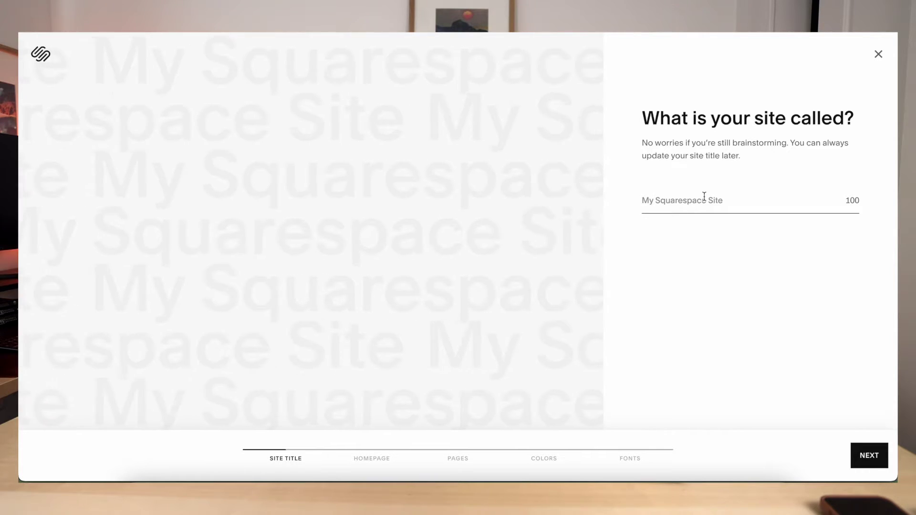
pyautogui.click(868, 457)
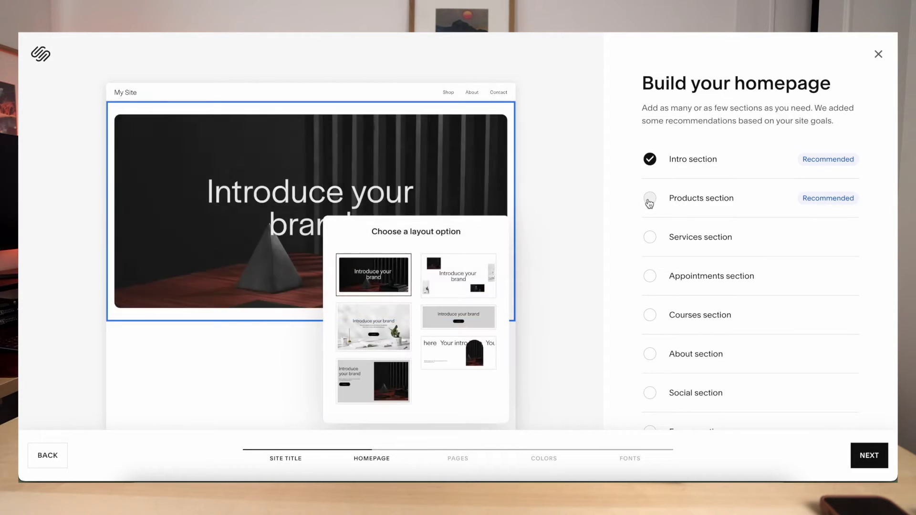
# Step: Add Products, About and Footer sections to the homepage layout
pyautogui.click(649, 199)
pyautogui.scroll(-2, 735, 212)
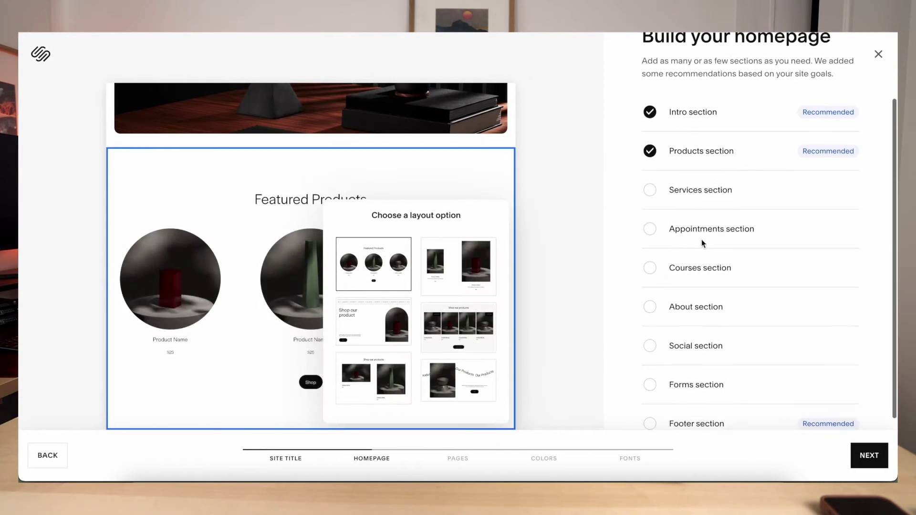
pyautogui.click(649, 294)
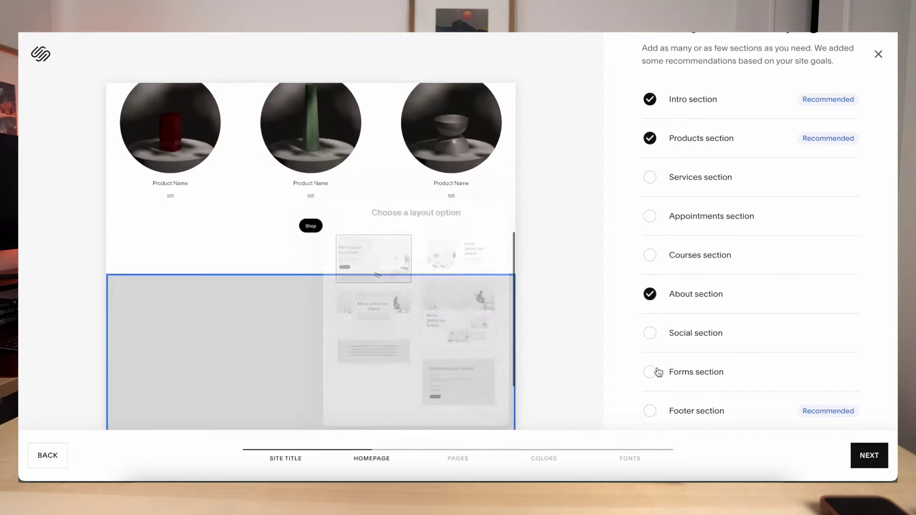
pyautogui.click(649, 412)
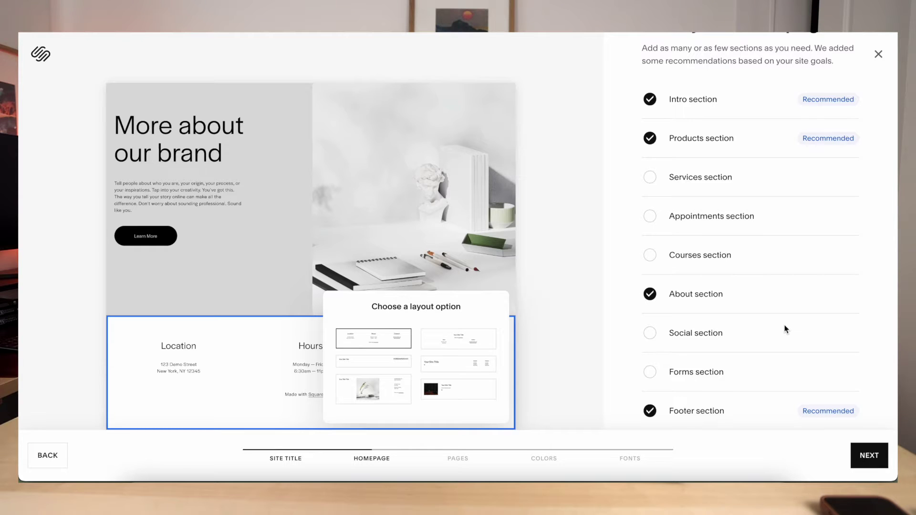
# Step: Apply the first Neutral colour palette to the new site
pyautogui.click(854, 456)
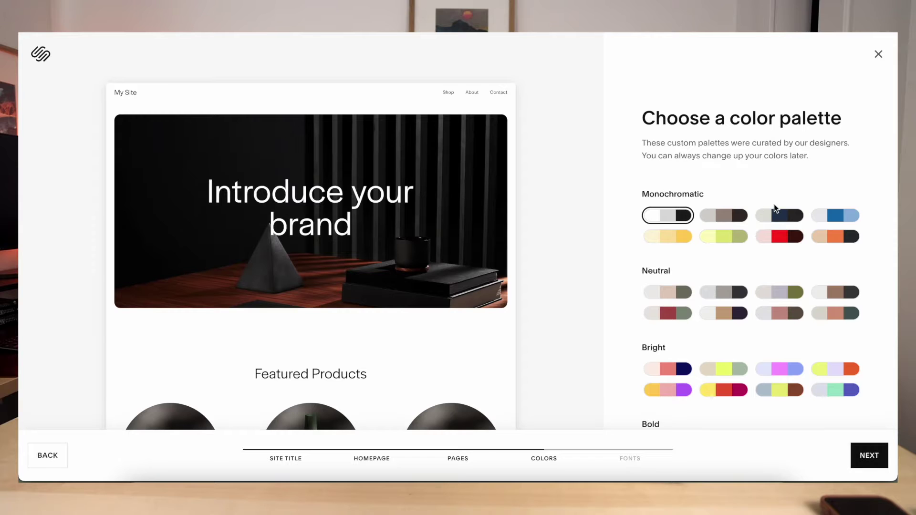
pyautogui.scroll(-2, 774, 204)
pyautogui.click(671, 212)
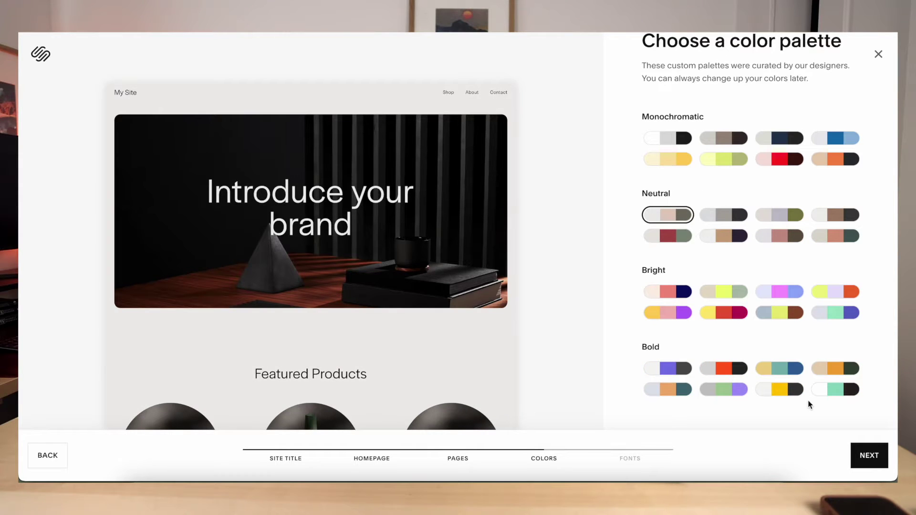
pyautogui.click(874, 456)
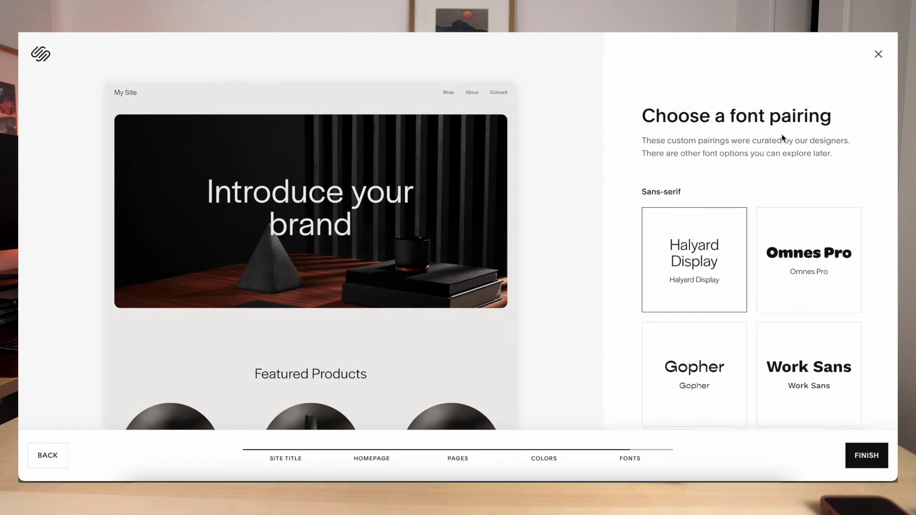
# Step: Choose the New Spirit Condensed font pairing to finish the guided setup
pyautogui.scroll(-2, 769, 228)
pyautogui.scroll(-8, 770, 228)
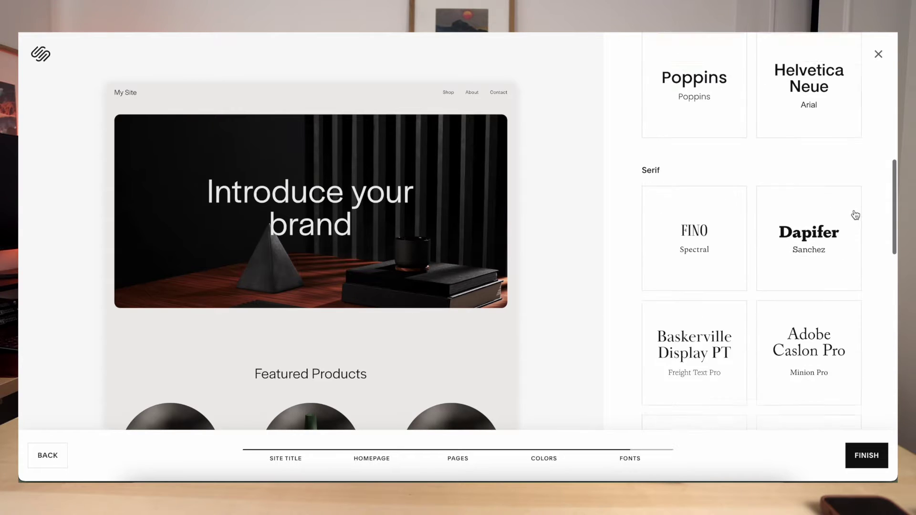
pyautogui.scroll(-8, 868, 153)
pyautogui.click(694, 138)
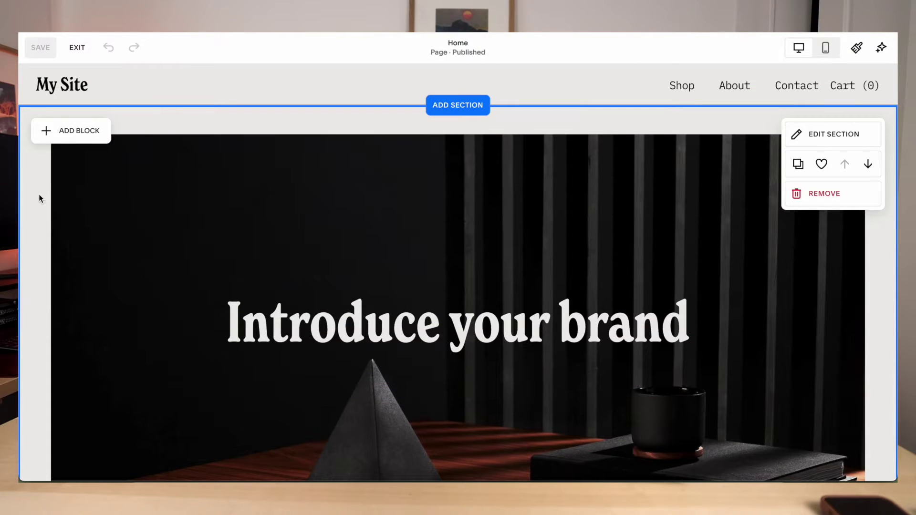
# Step: Scroll up and down the home page in the editor to review its sections
pyautogui.scroll(-15, 38, 222)
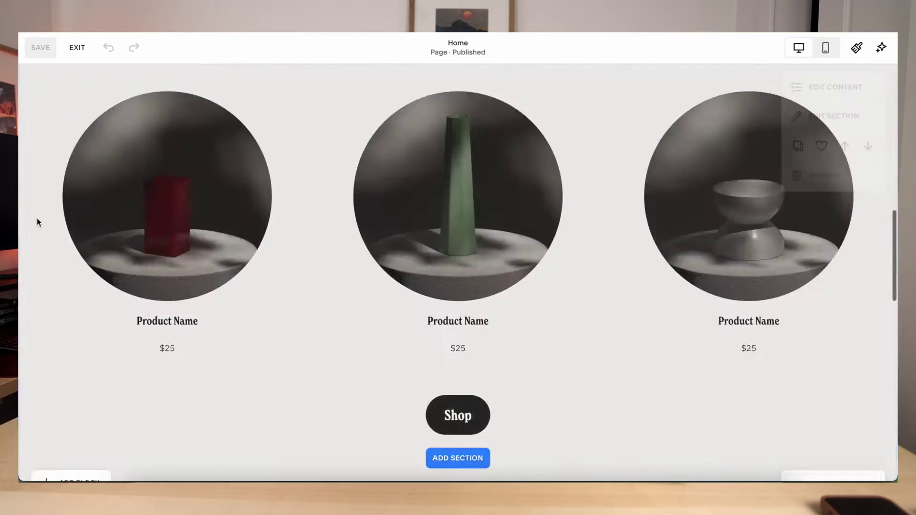
pyautogui.scroll(15, 37, 221)
pyautogui.scroll(-16, 409, 253)
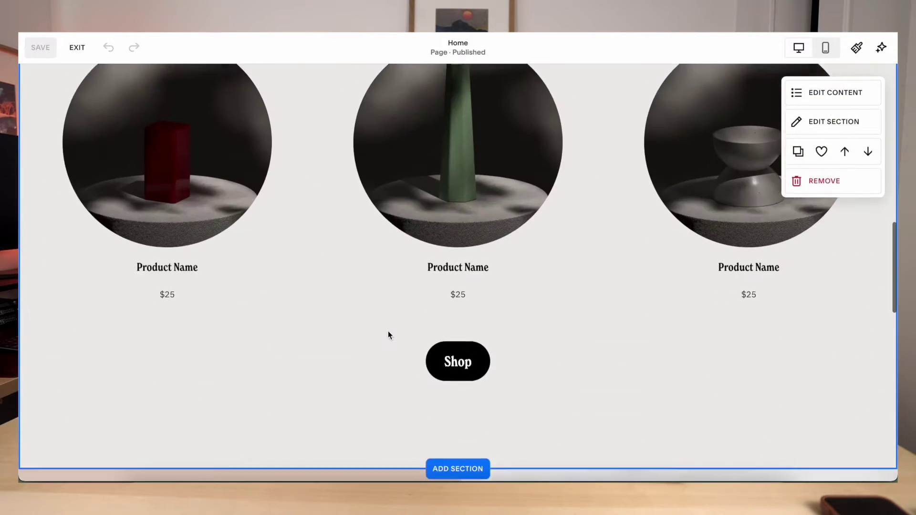
pyautogui.scroll(-5, 388, 330)
pyautogui.scroll(12, 388, 331)
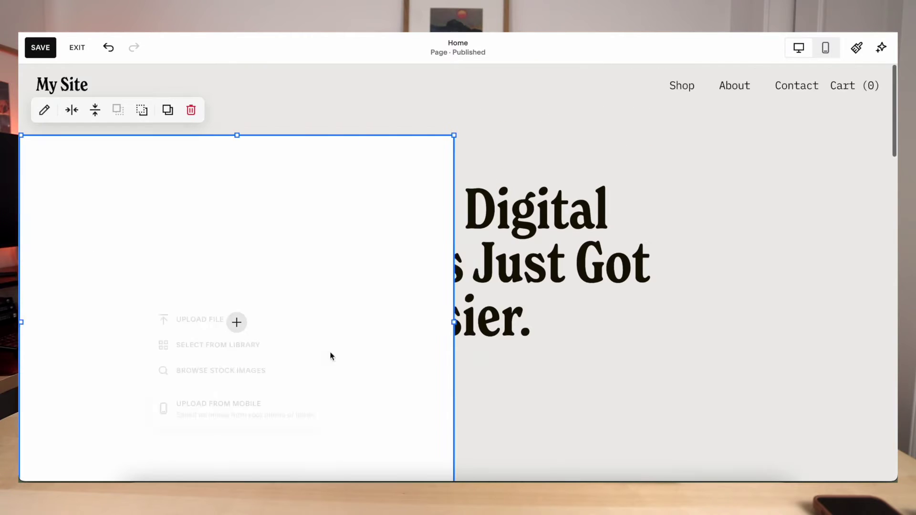
# Step: Upload a planner image, duplicate its block, and put a different photo in the right copy
pyautogui.click(184, 321)
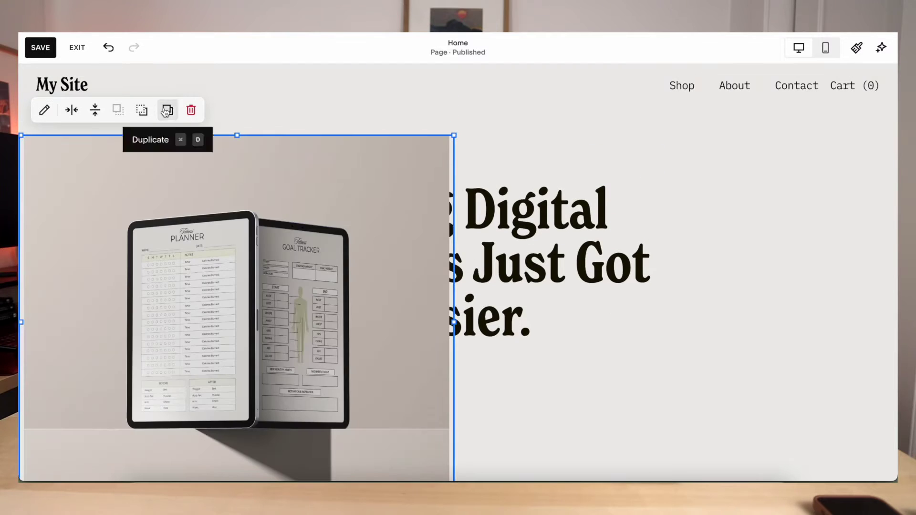
pyautogui.click(166, 111)
pyautogui.click(63, 143)
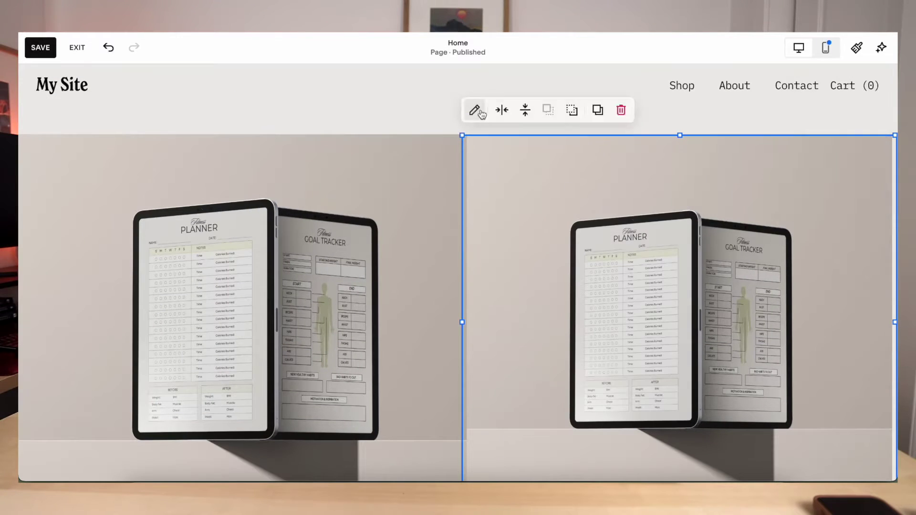
pyautogui.click(481, 114)
pyautogui.click(145, 153)
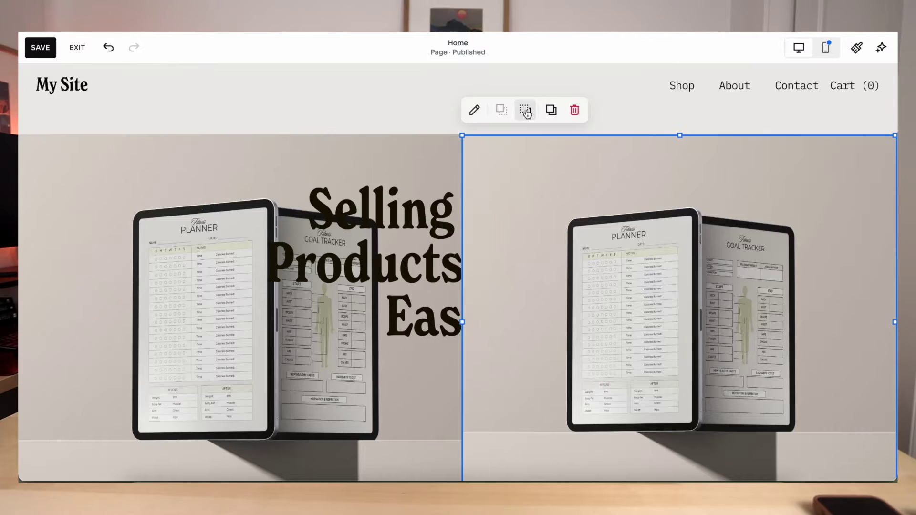
pyautogui.click(525, 109)
pyautogui.scroll(-2, 539, 133)
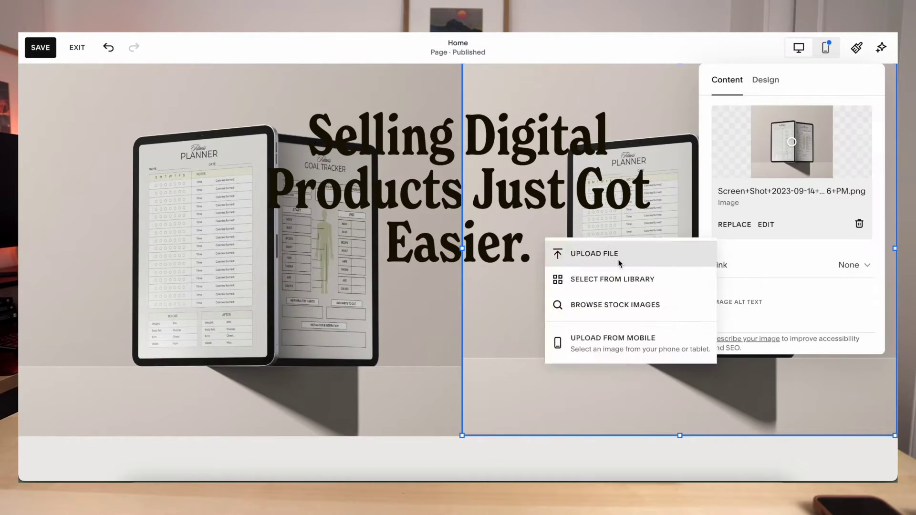
pyautogui.click(556, 251)
pyautogui.click(656, 354)
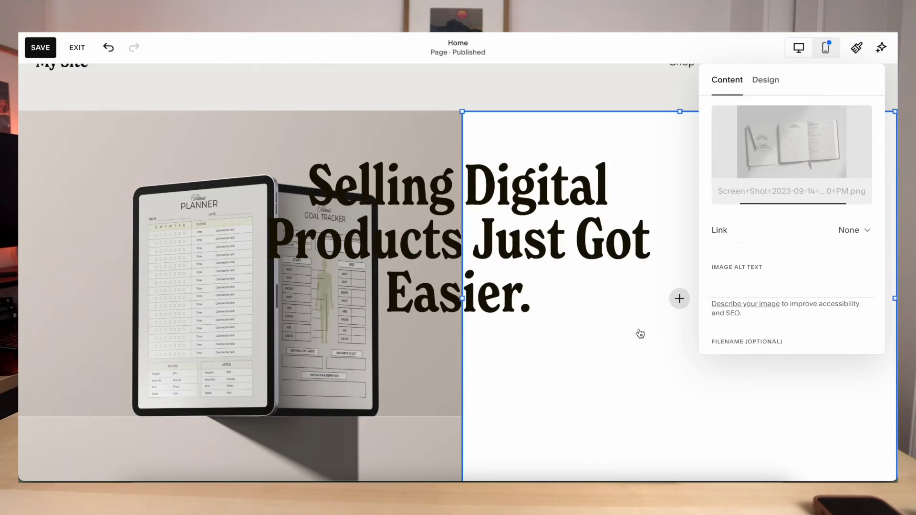
pyautogui.scroll(-3, 730, 381)
pyautogui.scroll(4, 756, 127)
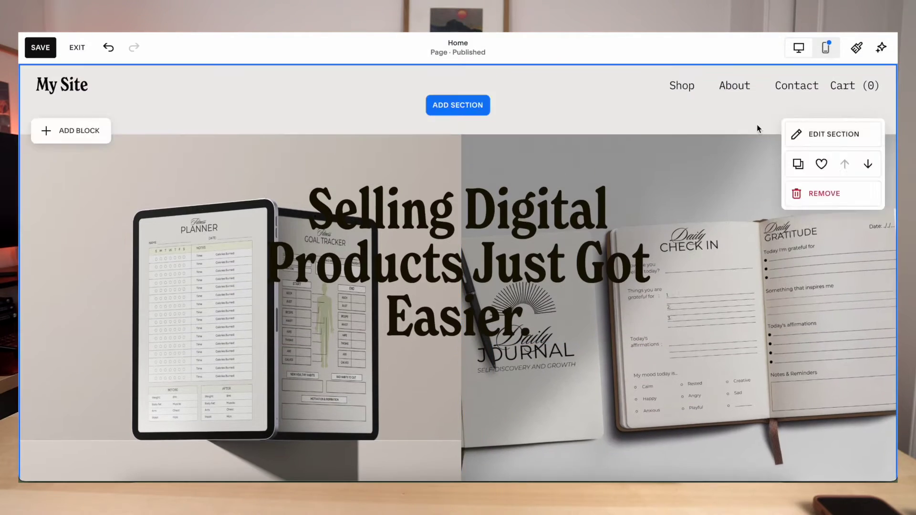
# Step: Place a grey-filled blank block behind the headline, then exit the page editor
pyautogui.click(824, 133)
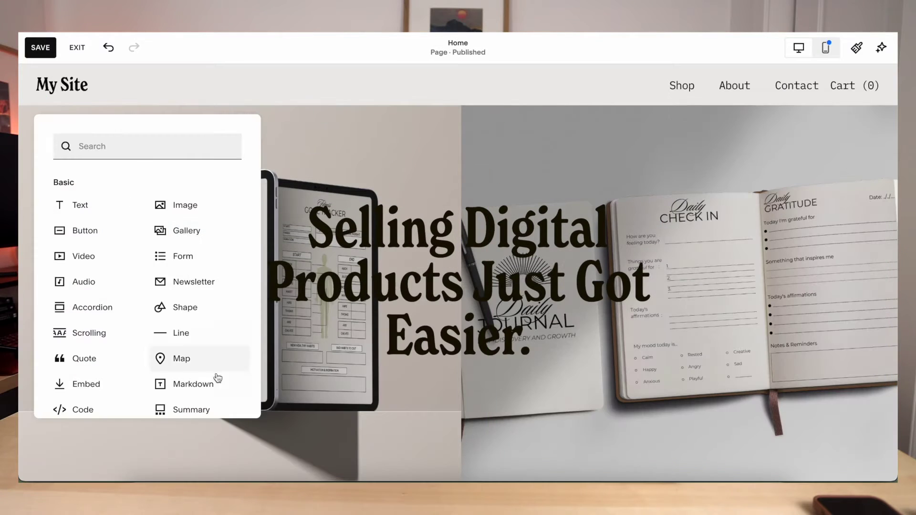
pyautogui.moveTo(215, 367); pyautogui.dragTo(459, 171)
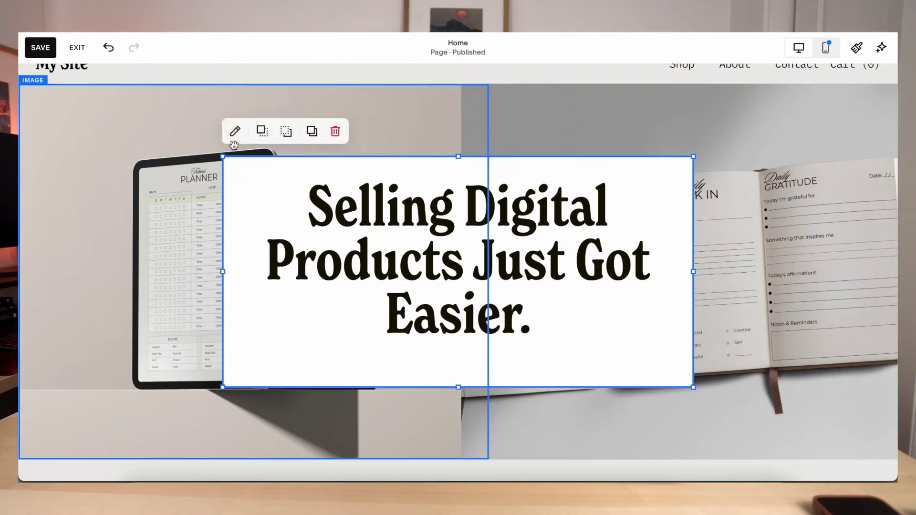
pyautogui.click(235, 131)
pyautogui.click(777, 170)
pyautogui.scroll(-2, 773, 334)
pyautogui.click(773, 315)
pyautogui.click(773, 291)
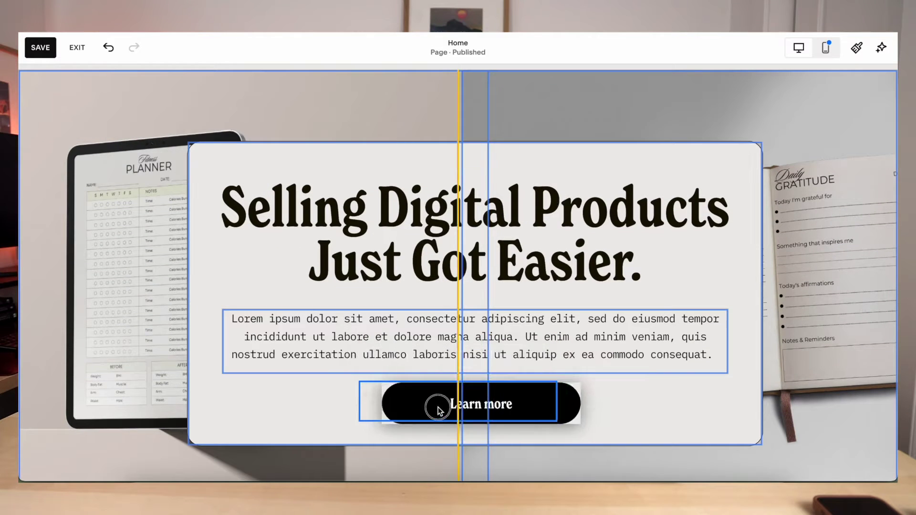
pyautogui.moveTo(434, 405); pyautogui.dragTo(477, 406)
pyautogui.scroll(1, 623, 403)
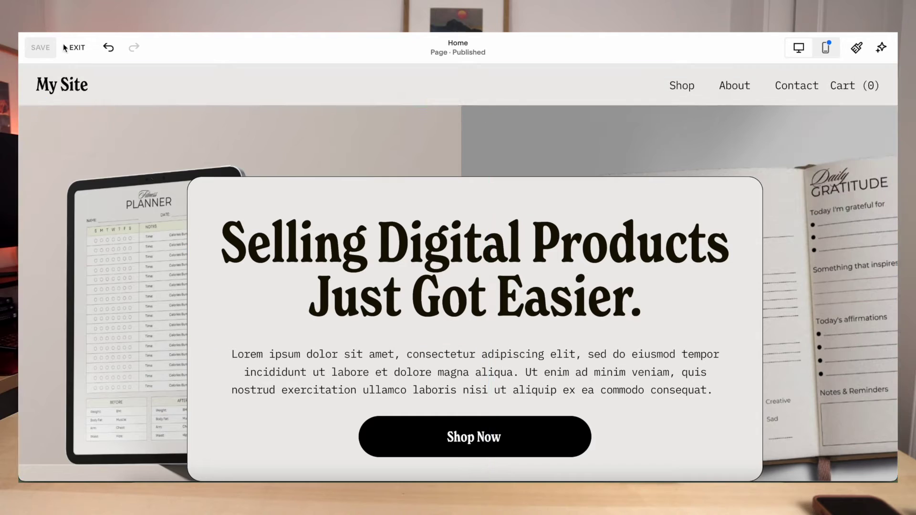
pyautogui.click(70, 46)
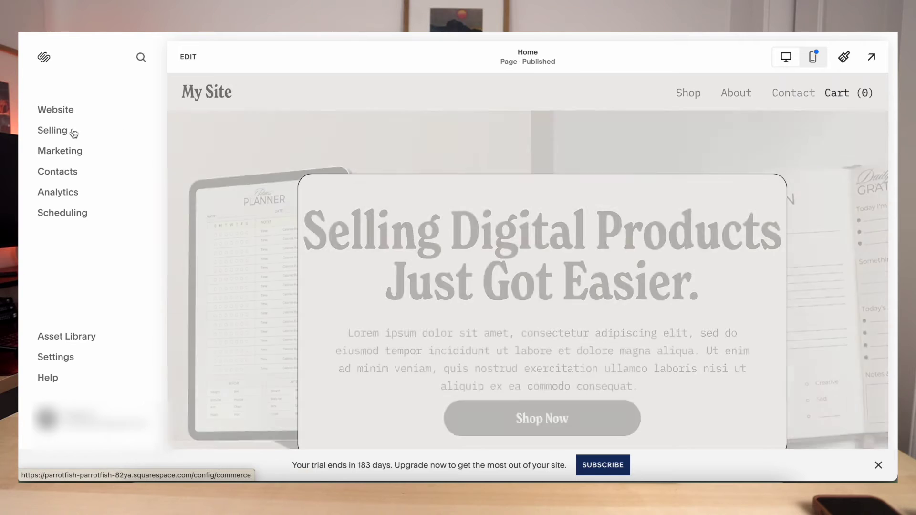
# Step: Under Selling > Products, browse the Downloads and digital product tabs and start a new download
pyautogui.click(56, 130)
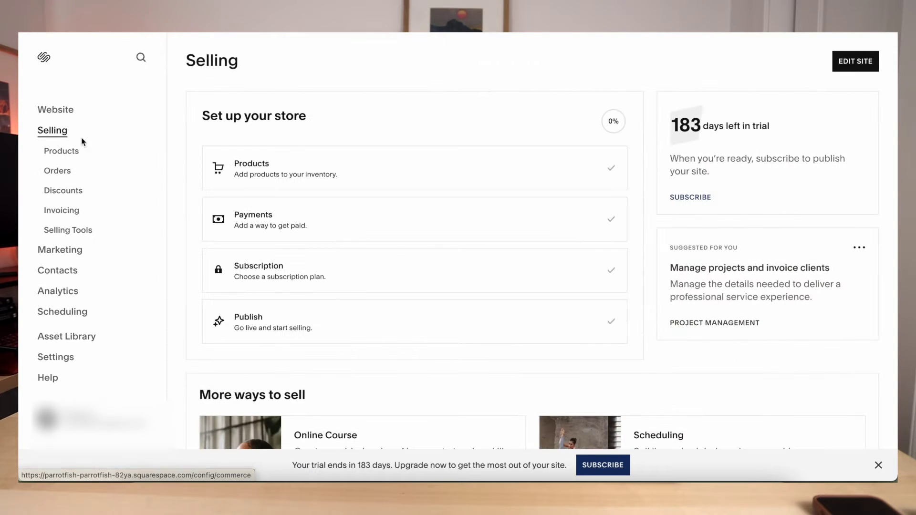
pyautogui.click(67, 157)
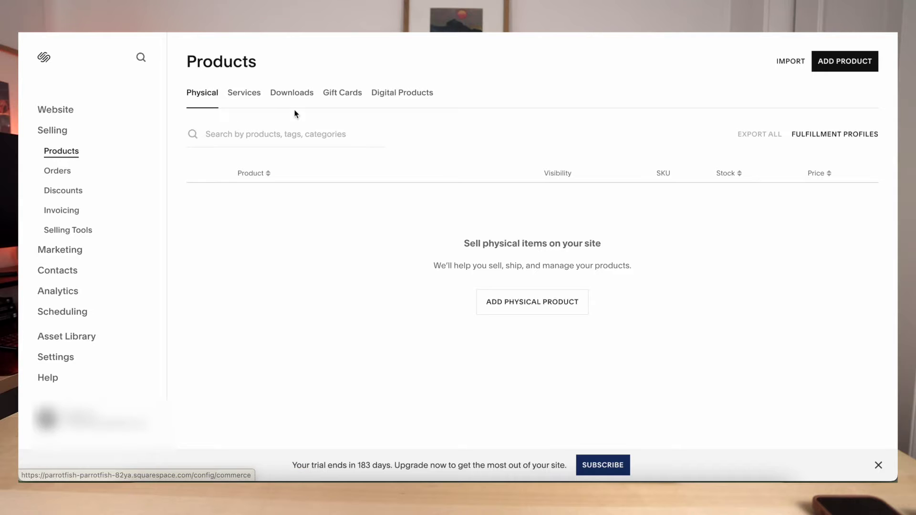
pyautogui.click(296, 94)
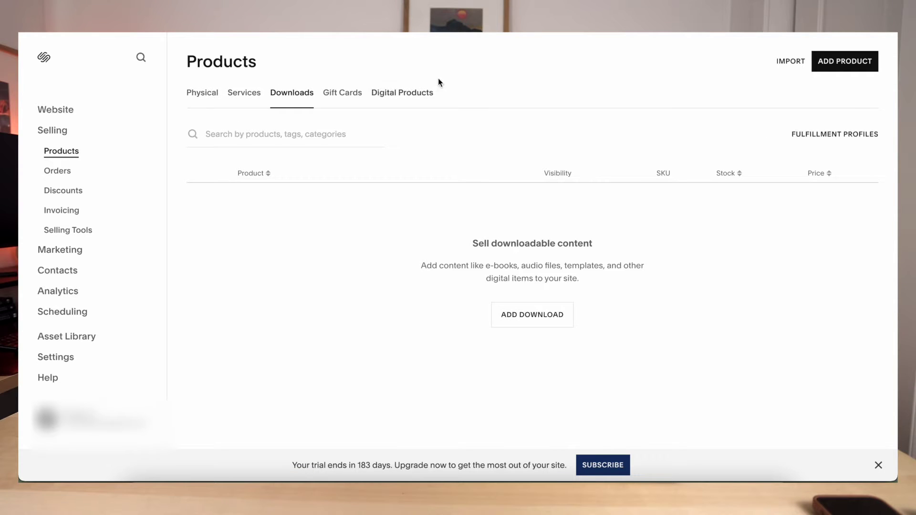
pyautogui.click(411, 95)
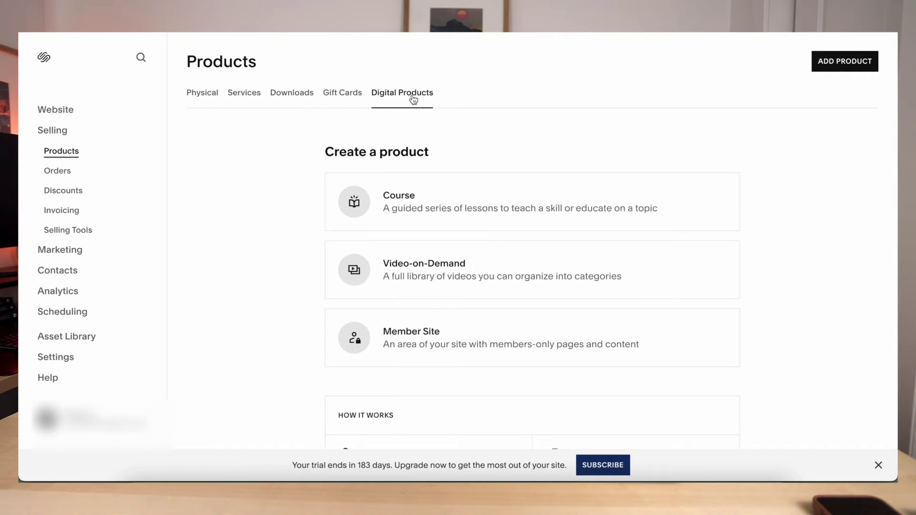
pyautogui.scroll(-1, 287, 220)
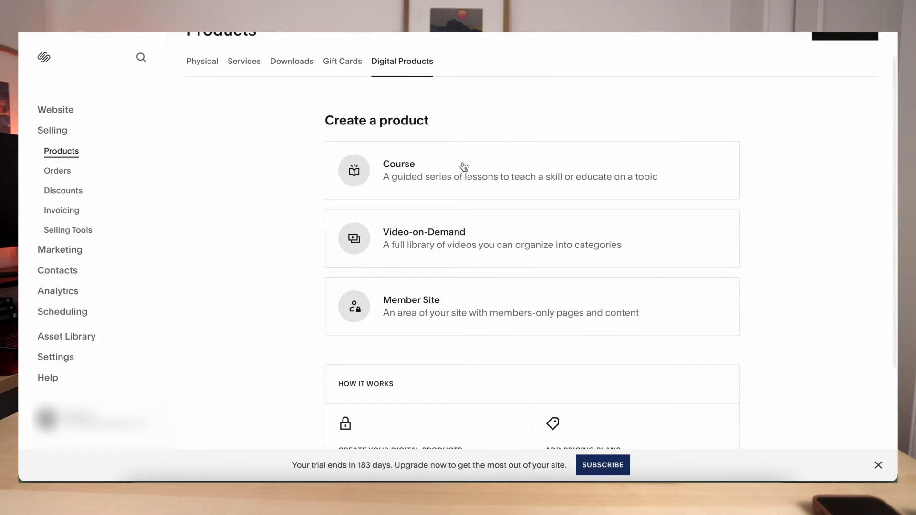
pyautogui.scroll(1, 444, 288)
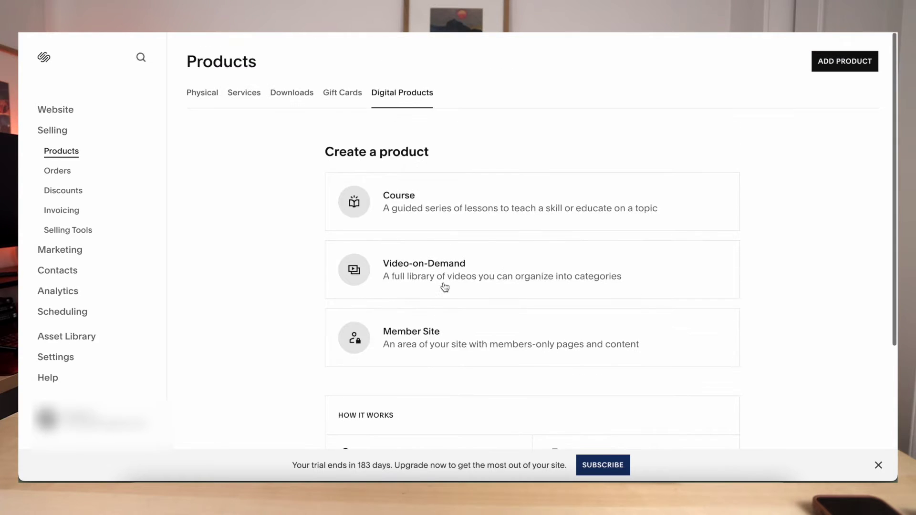
pyautogui.click(293, 101)
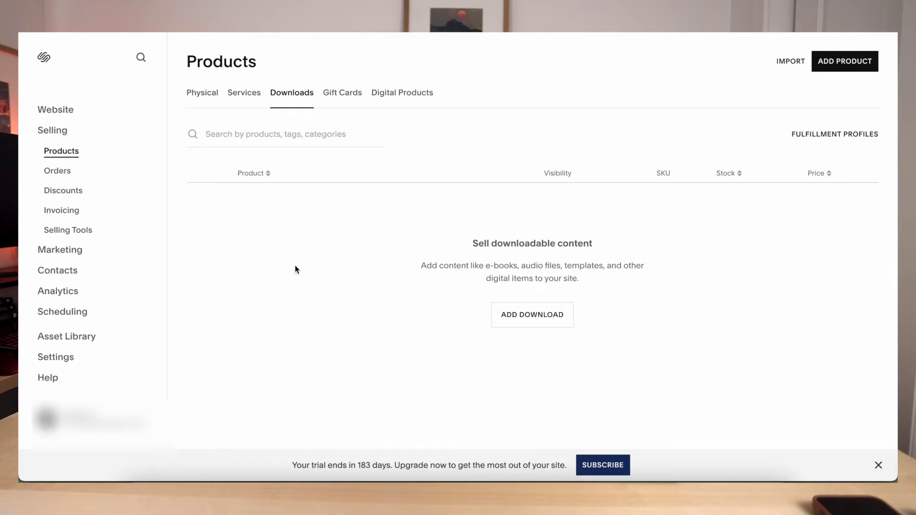
pyautogui.click(538, 314)
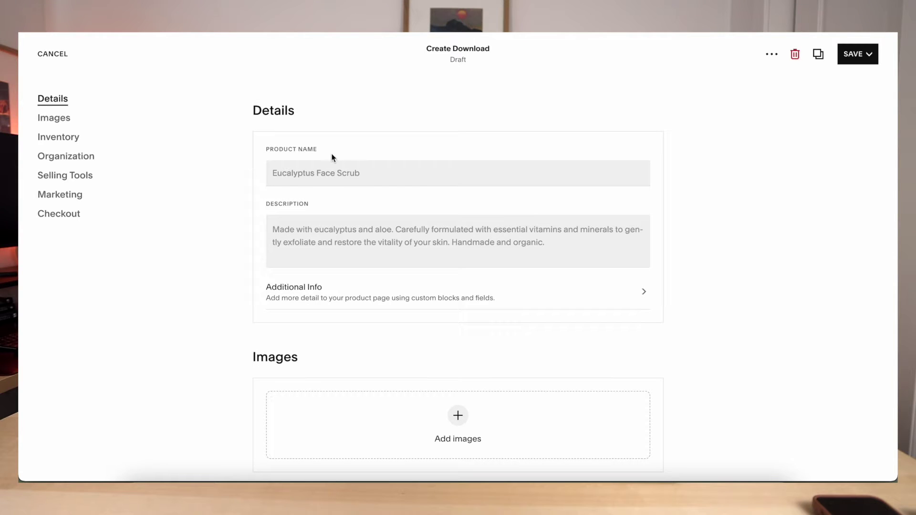
# Step: Scroll through the Create Download form's details, images, inventory and organization sections
pyautogui.scroll(-7, 283, 297)
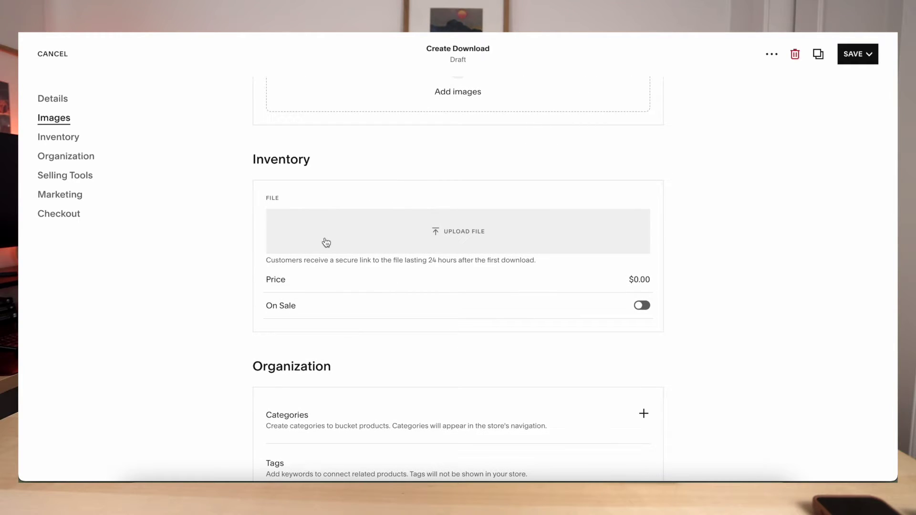
pyautogui.scroll(-4, 192, 313)
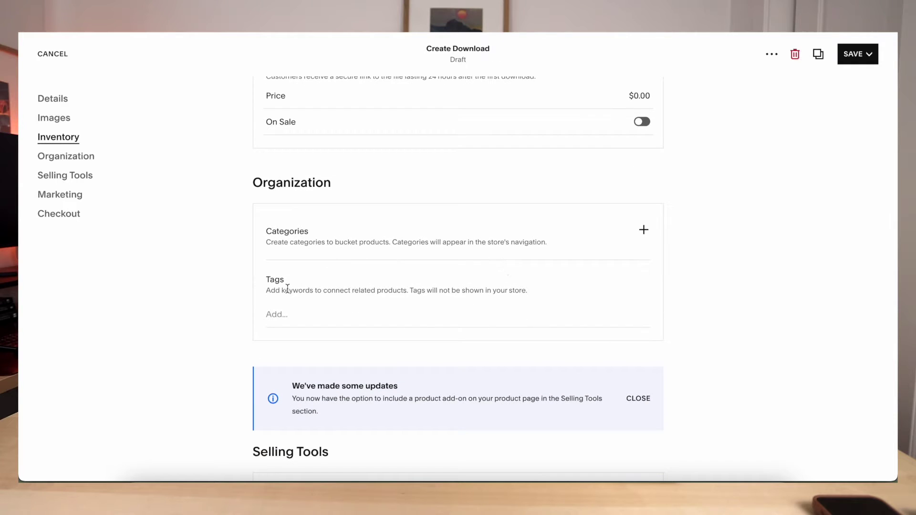
pyautogui.scroll(-8, 204, 314)
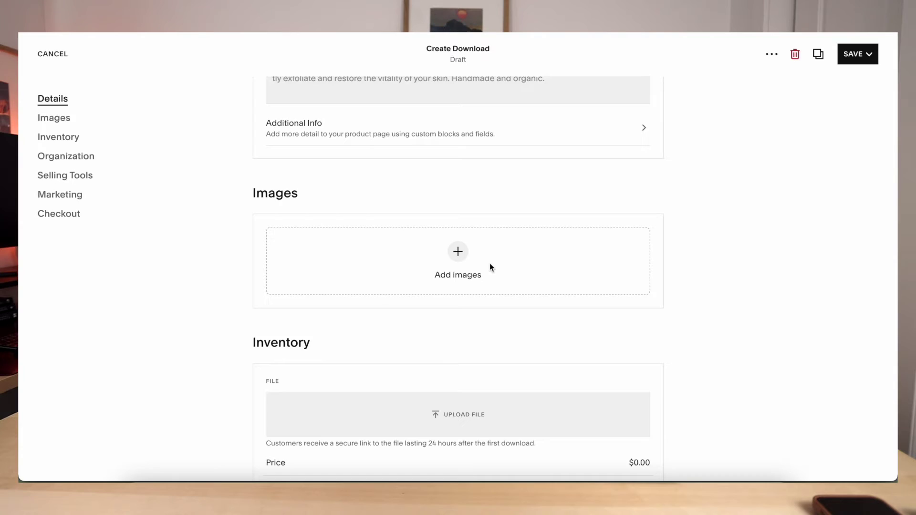
# Step: Upload images 32–35.png and name the product 'PLR INSTAGRAM POST TEMPLATE'
pyautogui.click(490, 264)
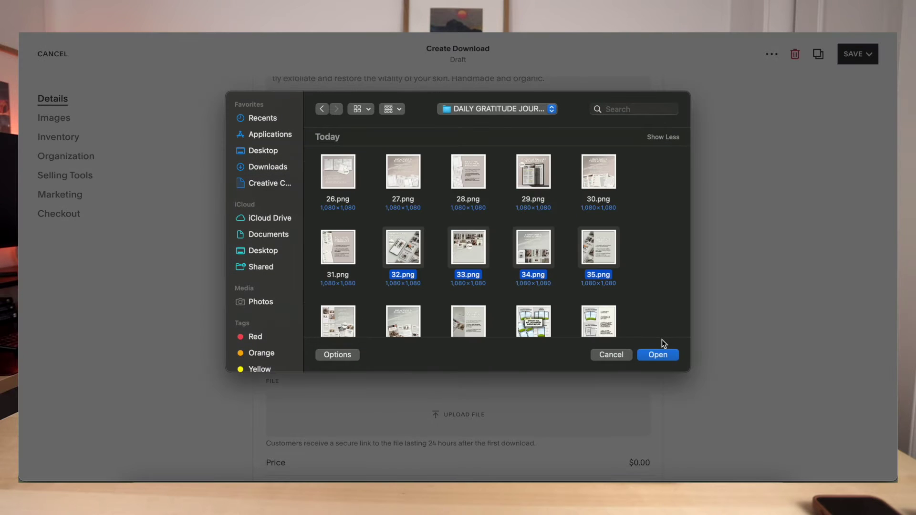
pyautogui.click(664, 359)
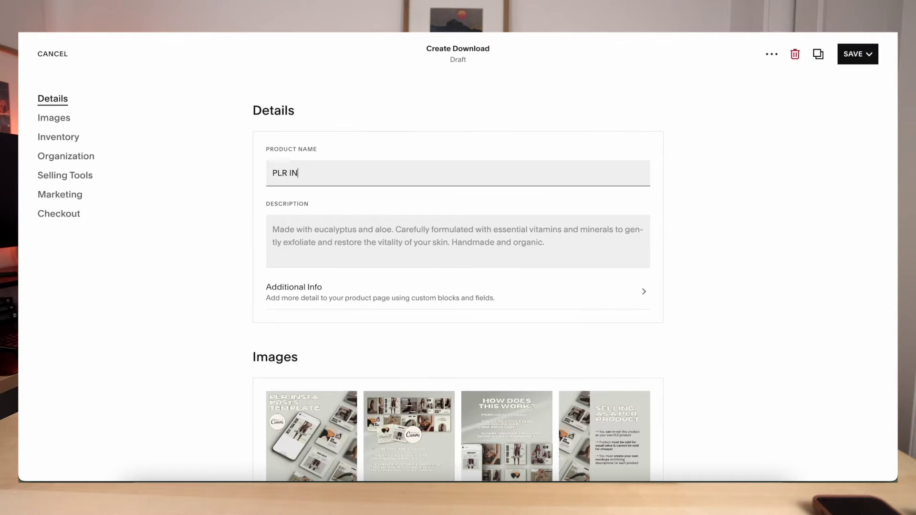
pyautogui.write('M POST TEMPLATE')
pyautogui.click(281, 230)
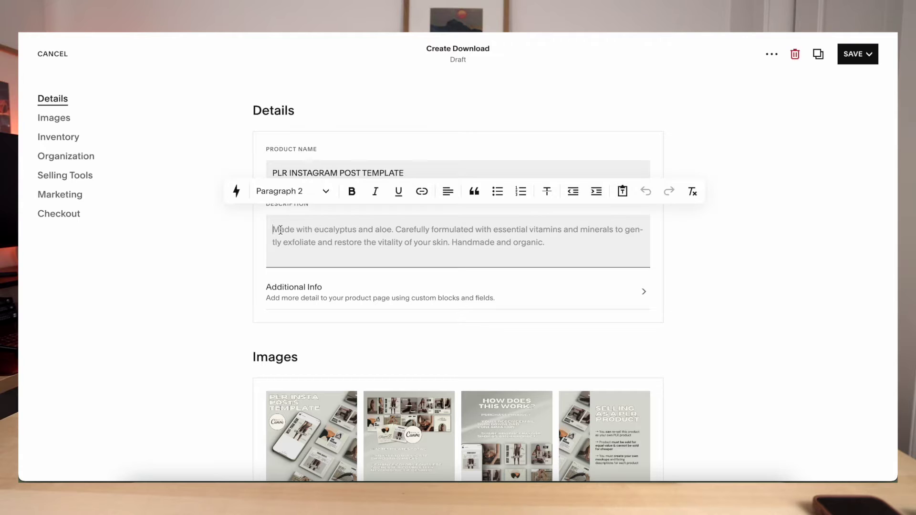
# Step: Paste a placeholder description, remove its italics, and set the price to 27
pyautogui.write('Lorem ipsum dolor sit amet, consectetur adipiscing elit, sed do eiusmod tempor incididunt ut labore et dolore magna aliqua. Ut enim ad minim veniam, quis nostrud exercitation ullamco laboris nisi ut aliquip ex ea commodo consequat. Duis aute irure dolor in reprehenderit in voluptate velit esse cillum dolore eu fugiat nulla pariatur. Excepteur sint occaecat cupidatat non proident, sunt in culpa qui officia deserunt mollit anim id est laborum')
pyautogui.tripleClick(333, 237)
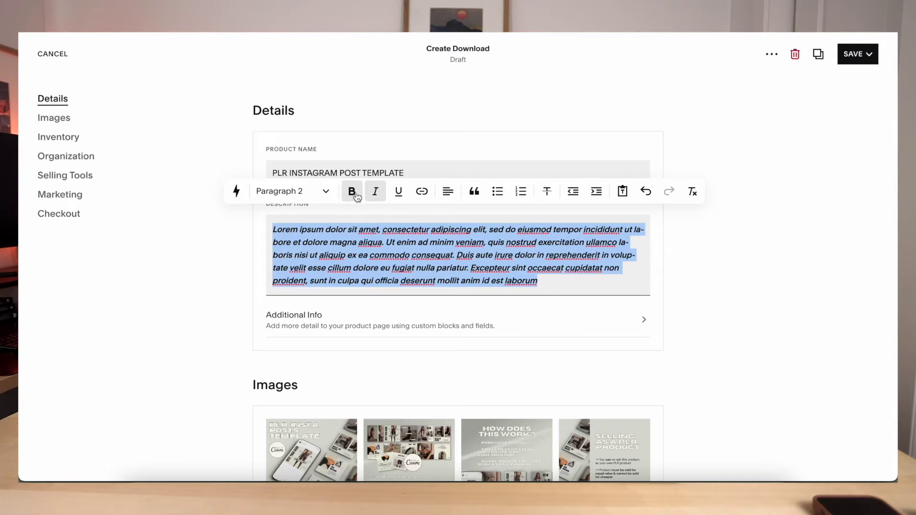
pyautogui.click(376, 191)
pyautogui.click(242, 253)
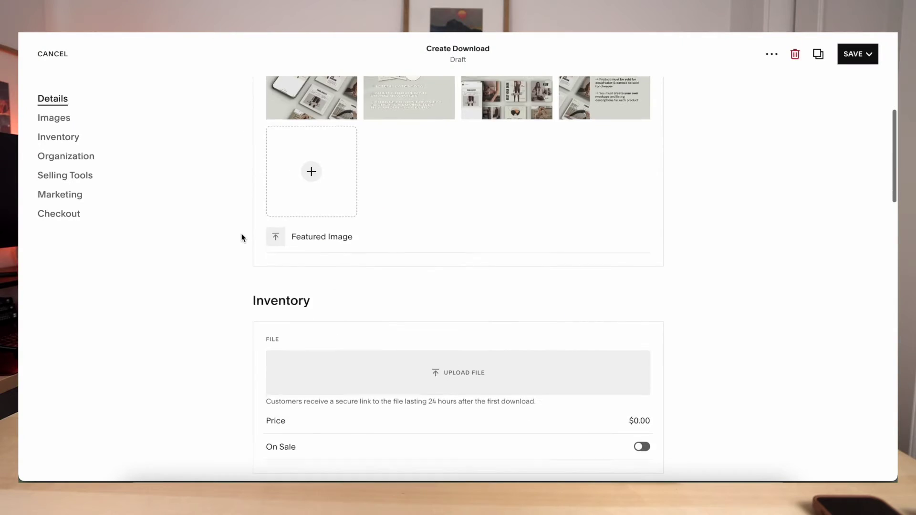
pyautogui.scroll(-3, 241, 237)
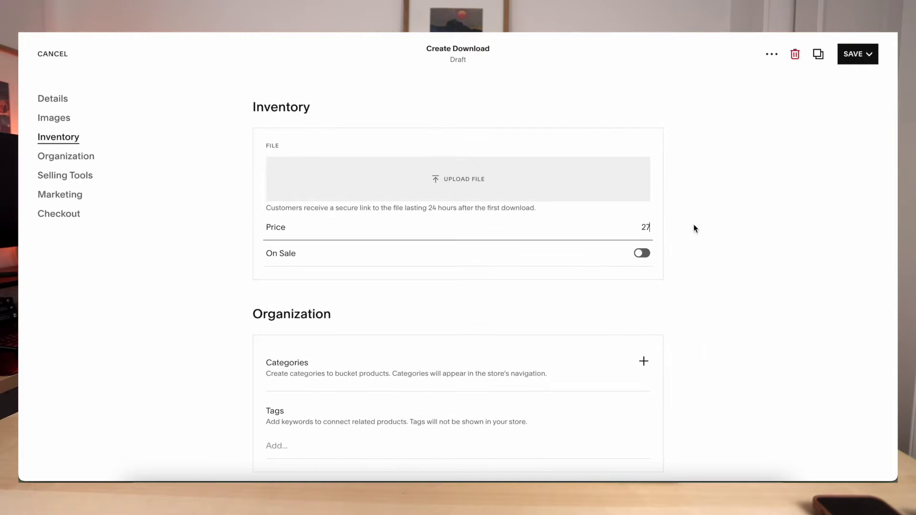
# Step: Put the download on sale at $20.00 and add a new 'Instagram Template' category
pyautogui.click(646, 258)
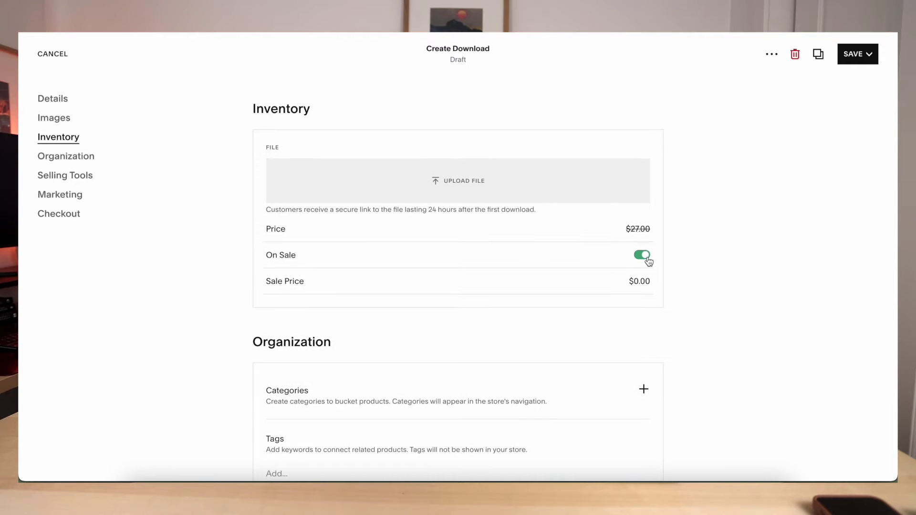
pyautogui.click(637, 282)
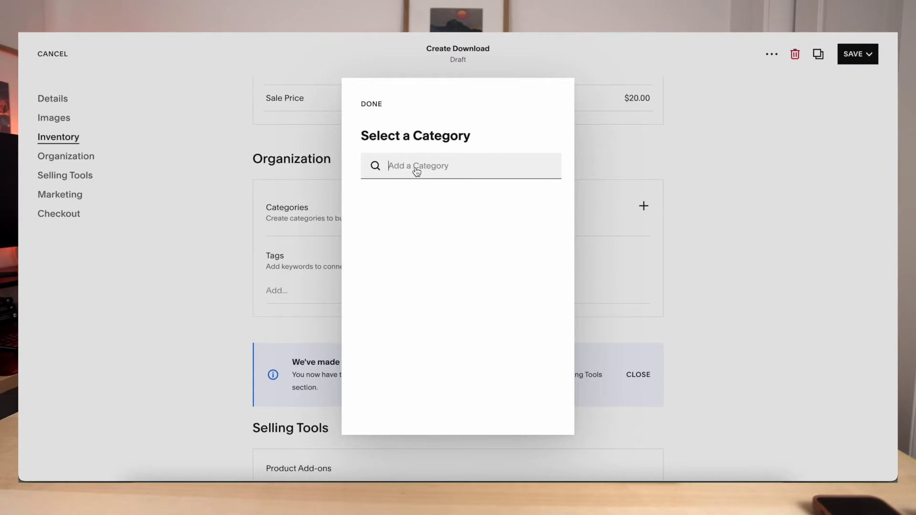
pyautogui.write('Instagram')
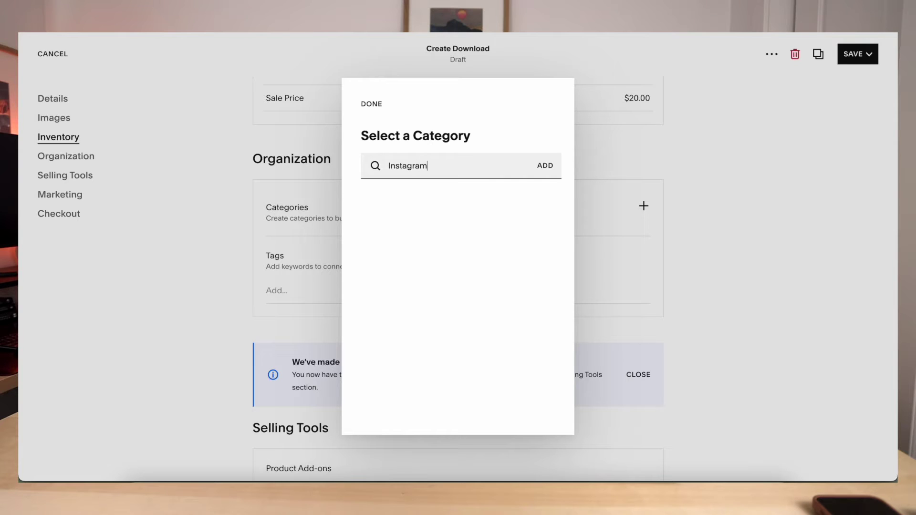
pyautogui.write(' Template')
pyautogui.press('Return')
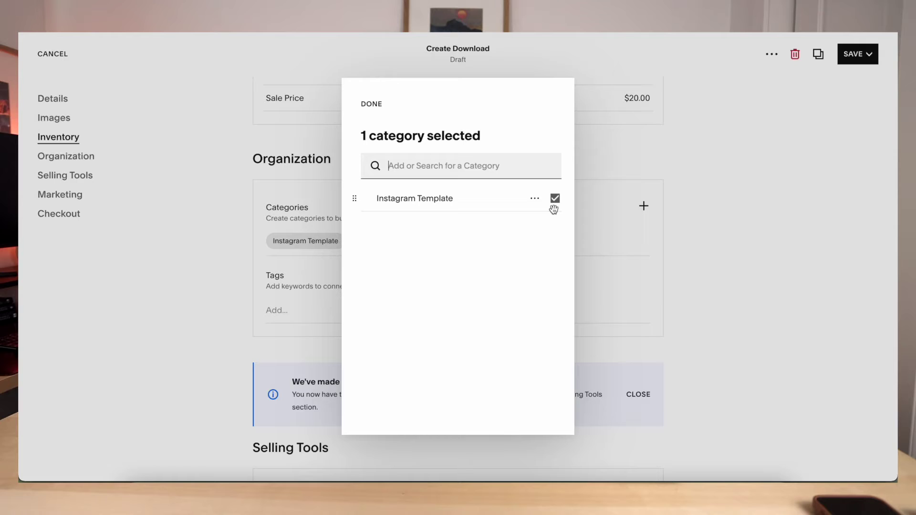
pyautogui.click(780, 235)
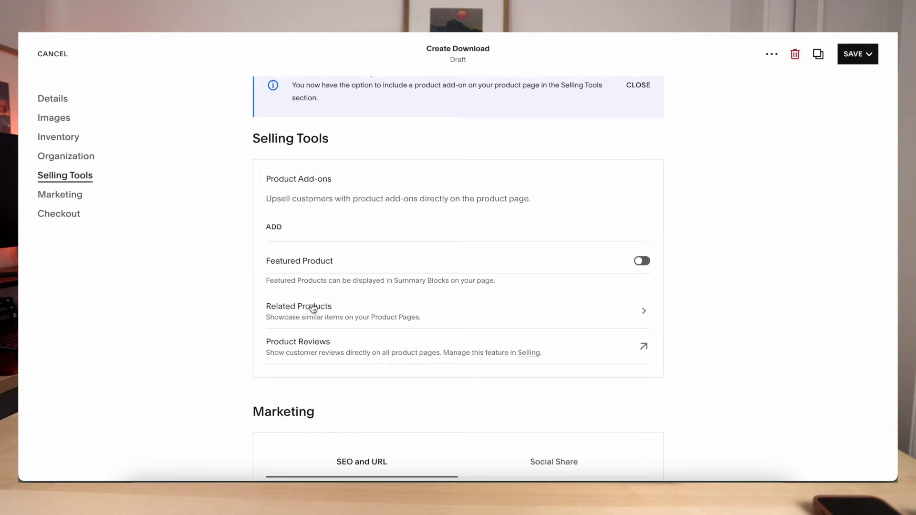
# Step: Leave Related Products set to All, then scroll down to the sale price and SEO preview
pyautogui.click(332, 305)
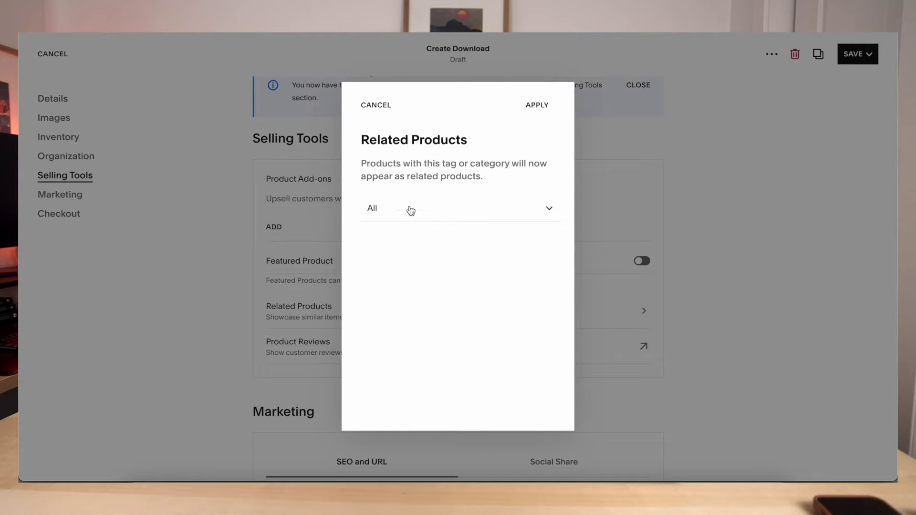
pyautogui.click(446, 217)
pyautogui.click(529, 277)
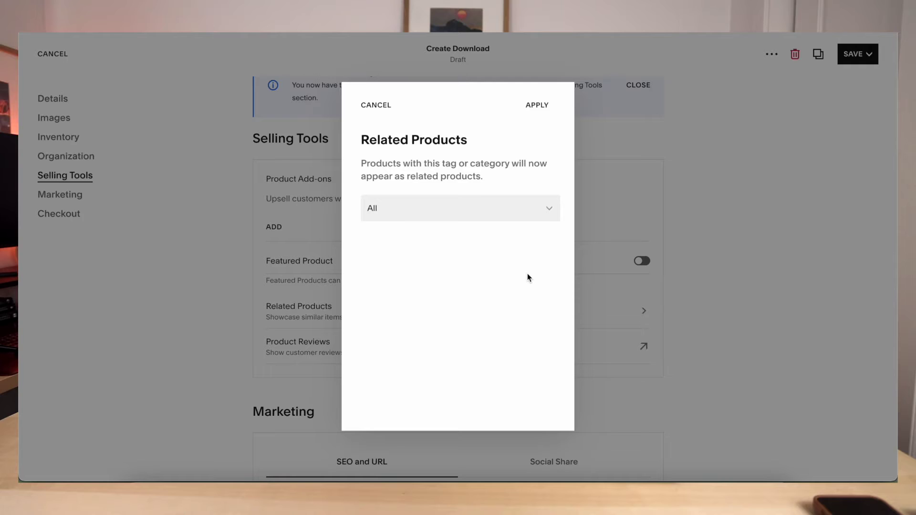
pyautogui.click(760, 151)
pyautogui.scroll(-5, 685, 229)
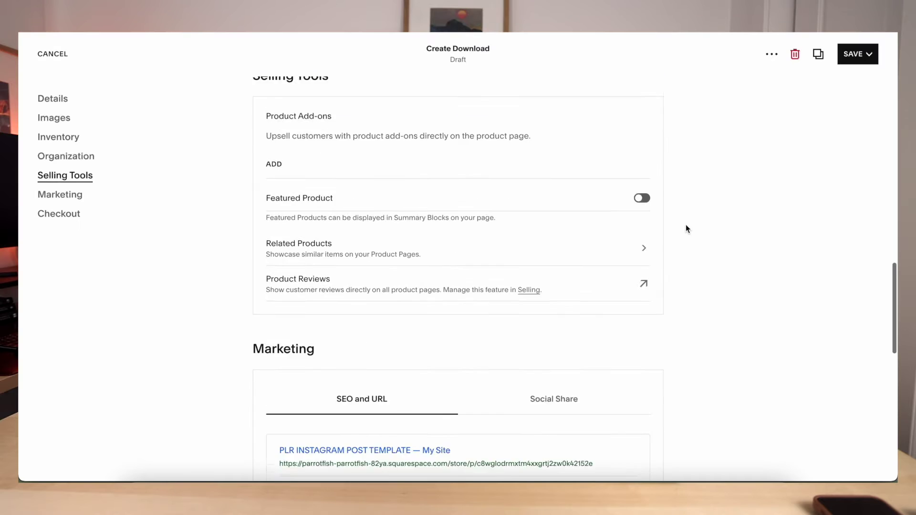
pyautogui.scroll(-1, 686, 230)
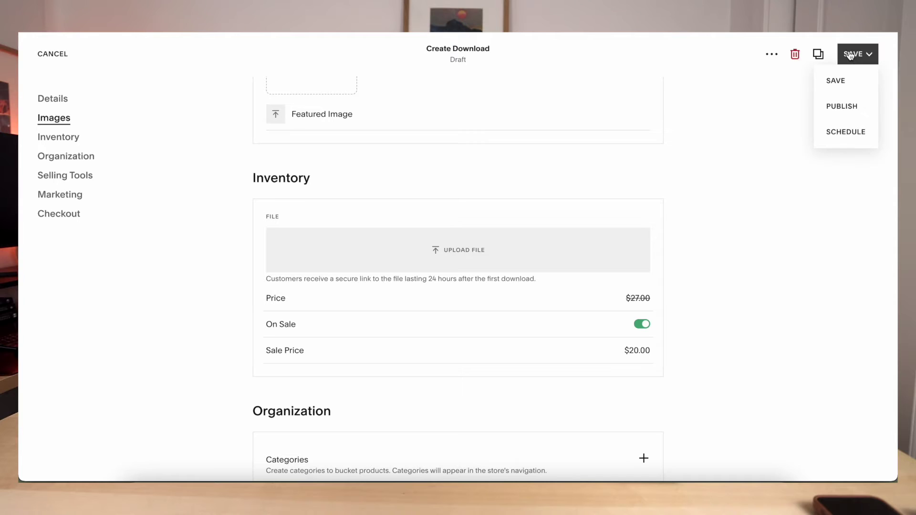
# Step: Publish the PLR INSTAGRAM POST TEMPLATE download so it lists as a $20.00 sale item
pyautogui.click(834, 106)
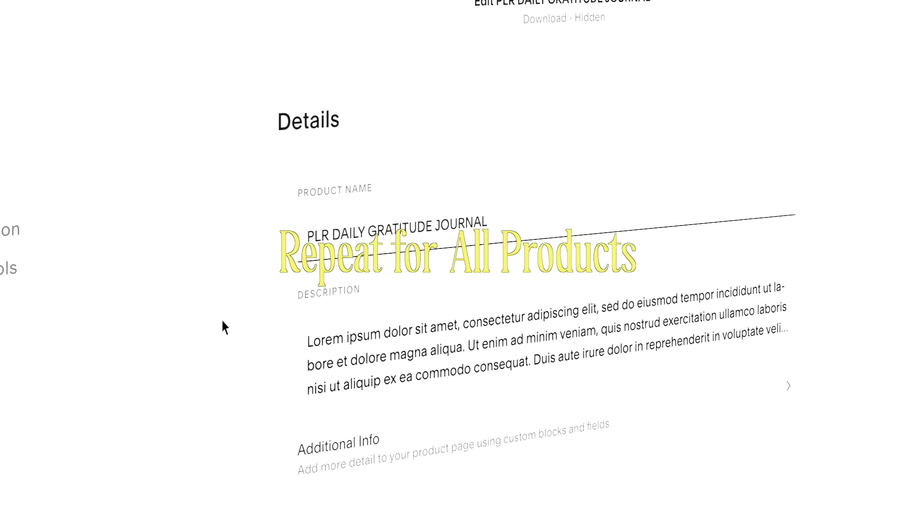
pyautogui.scroll(-5, 221, 319)
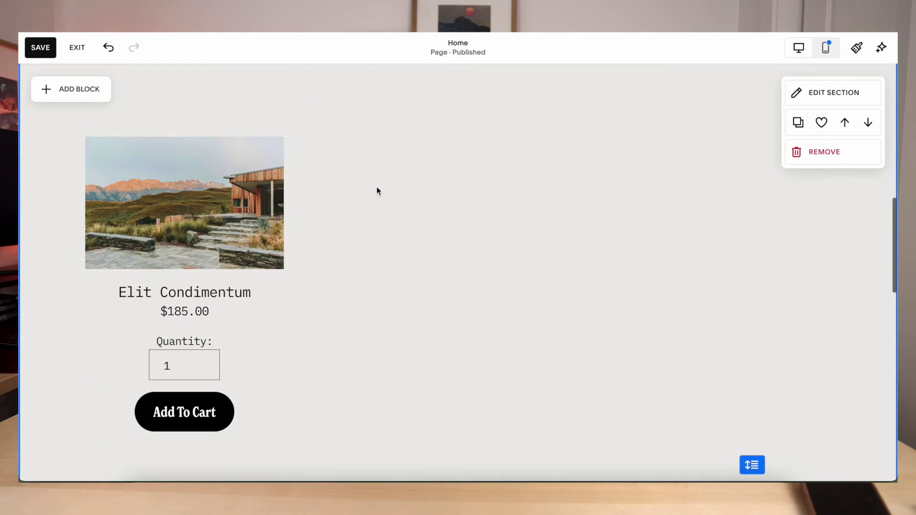
# Step: Feature PLR INSTAGRAM POST TEMPLATE (searched via 'Inst') in the Home product block, with Product Quick View on
pyautogui.scroll(3, 377, 191)
pyautogui.click(206, 290)
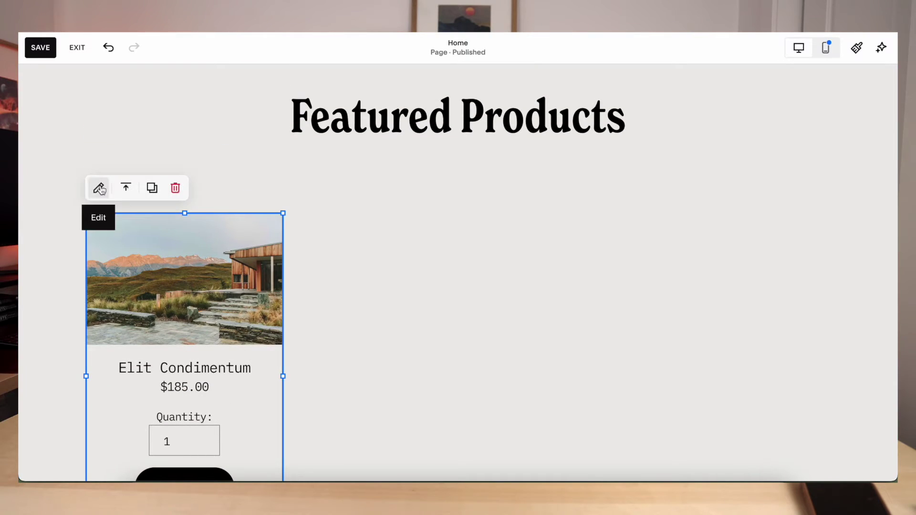
pyautogui.click(99, 189)
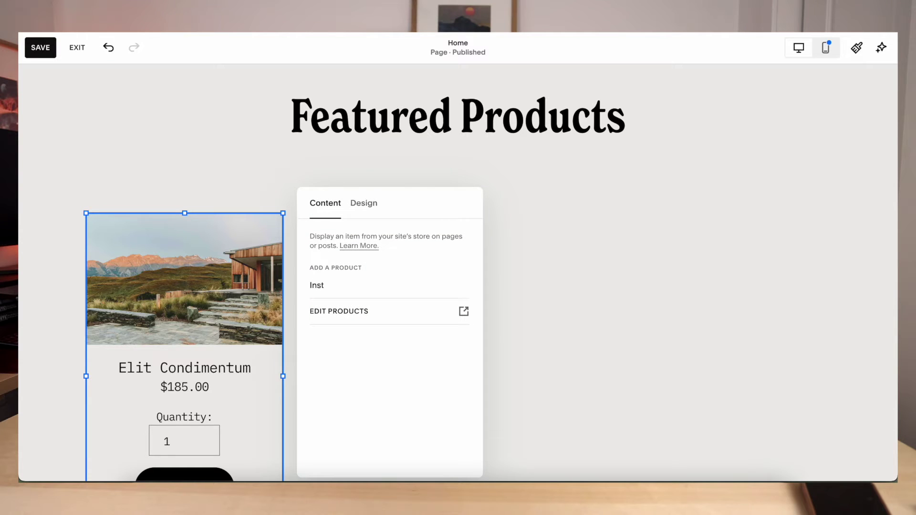
pyautogui.write('Inst')
pyautogui.click(396, 319)
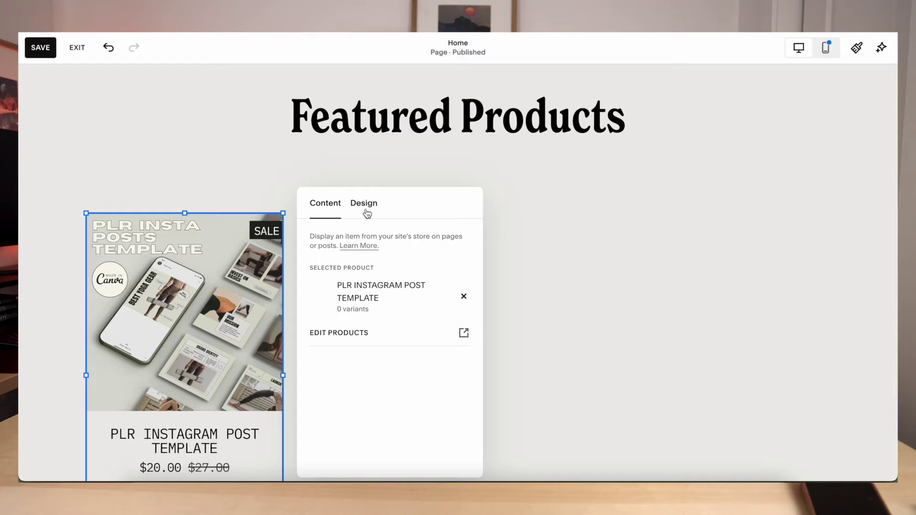
pyautogui.click(367, 213)
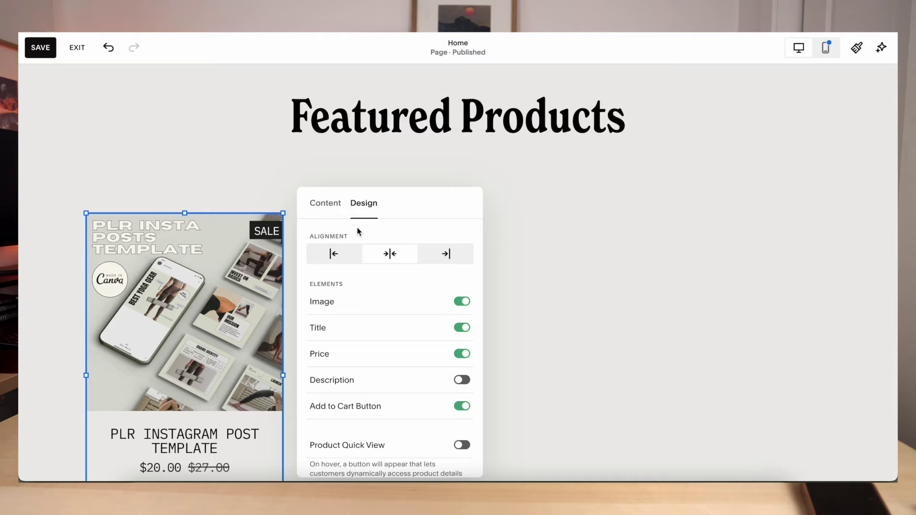
pyautogui.scroll(-1, 448, 286)
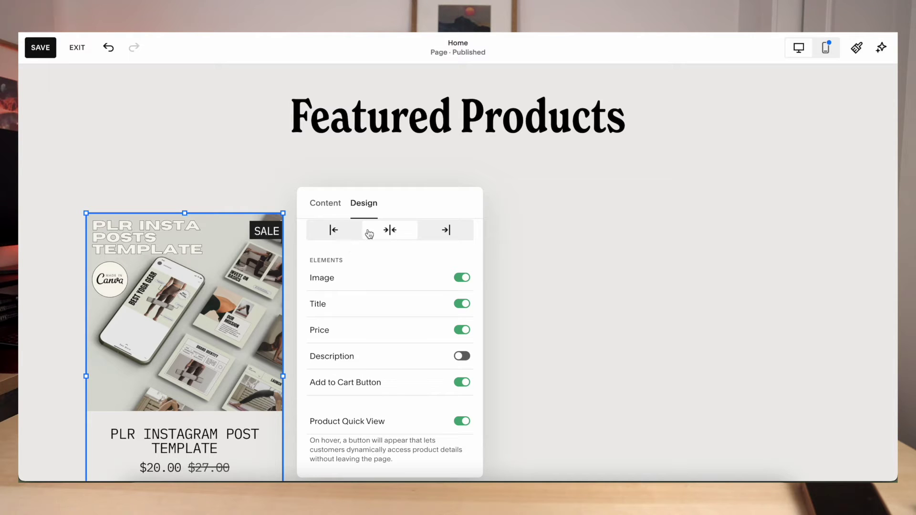
pyautogui.click(590, 285)
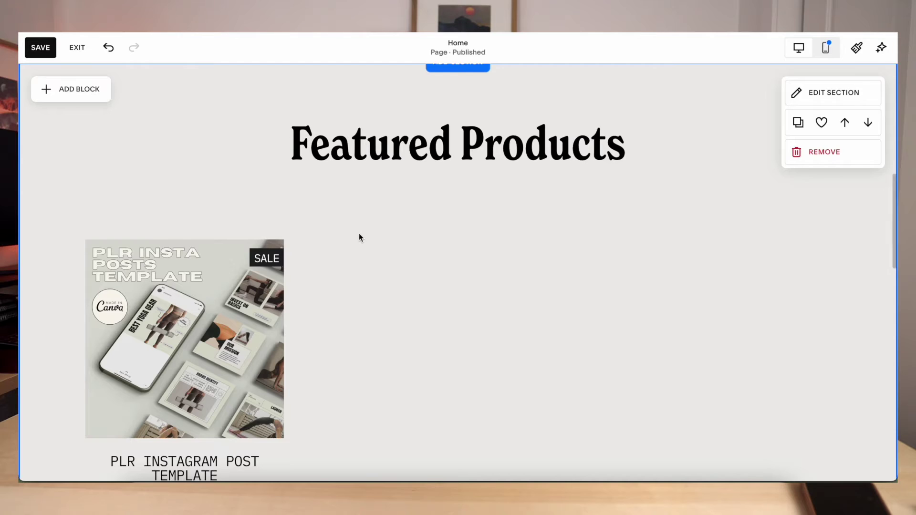
# Step: Duplicate the Instagram template product block and place the copy beside the original in Featured Products
pyautogui.scroll(-1, 359, 233)
pyautogui.click(159, 240)
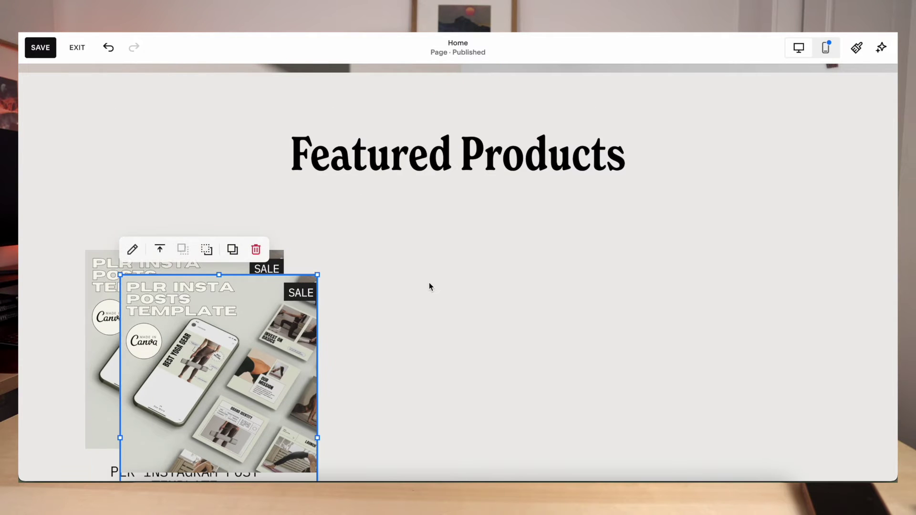
pyautogui.moveTo(176, 368); pyautogui.dragTo(373, 345)
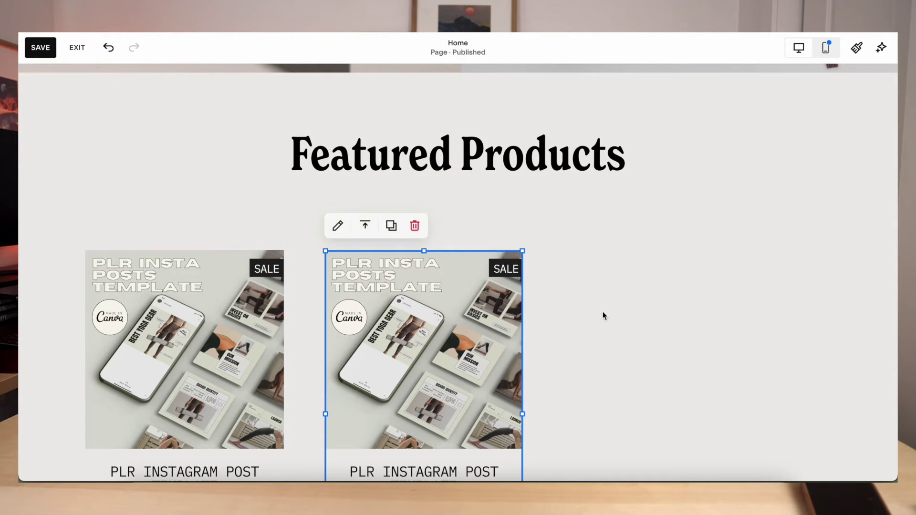
pyautogui.click(603, 315)
pyautogui.scroll(-3, 602, 315)
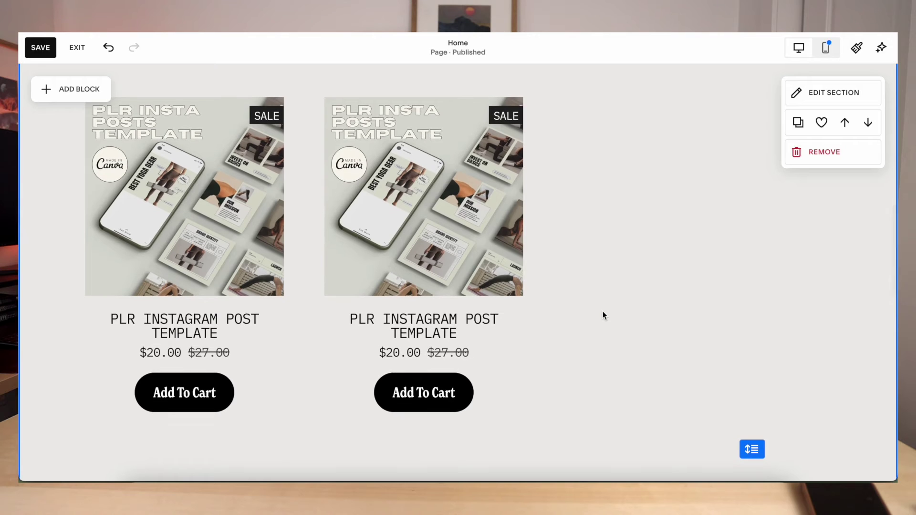
pyautogui.scroll(1, 602, 313)
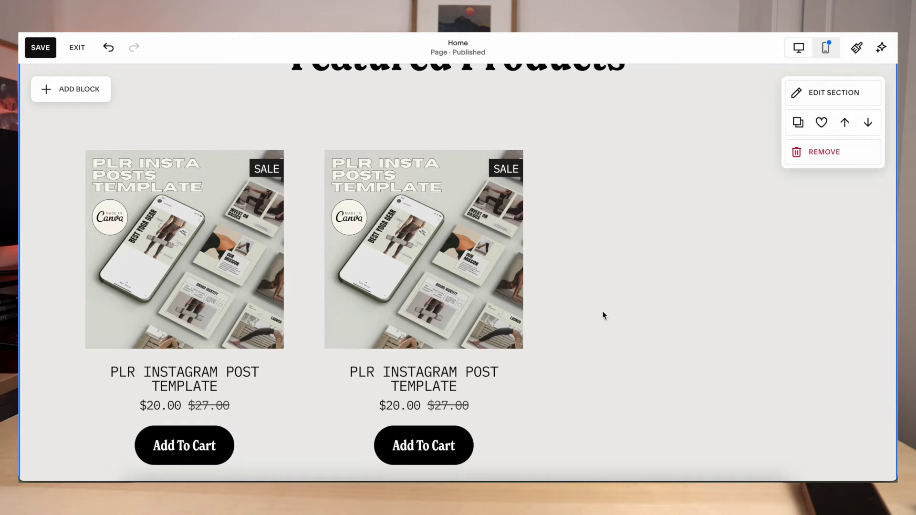
pyautogui.scroll(1, 602, 315)
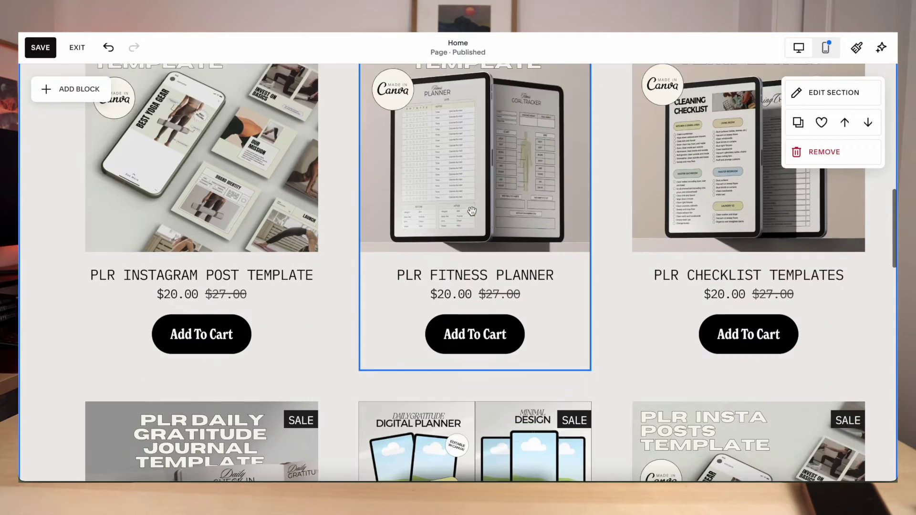
pyautogui.scroll(-2, 87, 159)
# Step: Select the six product blocks, then open the Shop All Products button settings showing its /store link
pyautogui.moveTo(65, 143); pyautogui.dragTo(649, 382)
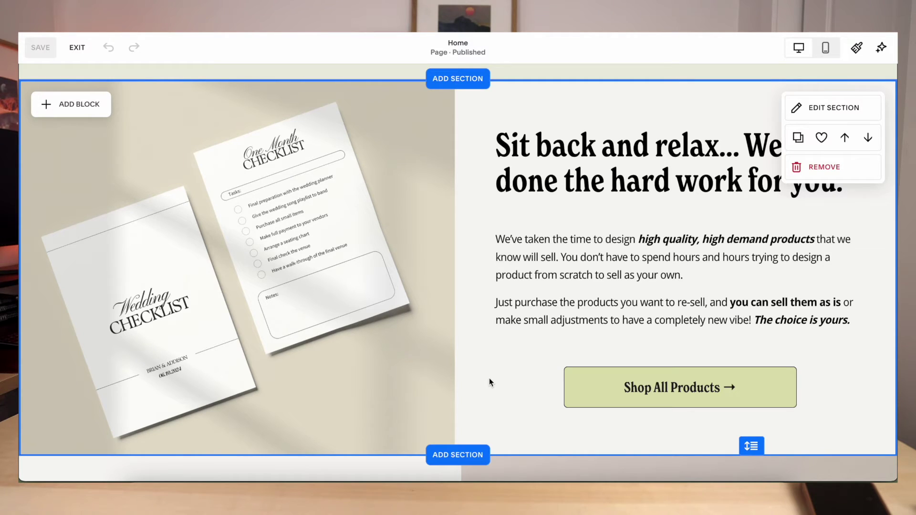
pyautogui.scroll(-7, 490, 378)
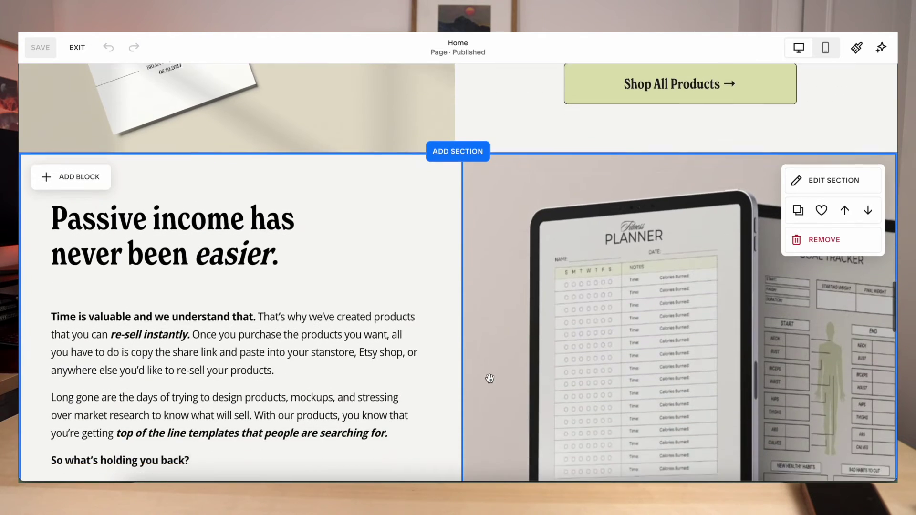
pyautogui.scroll(-2, 421, 263)
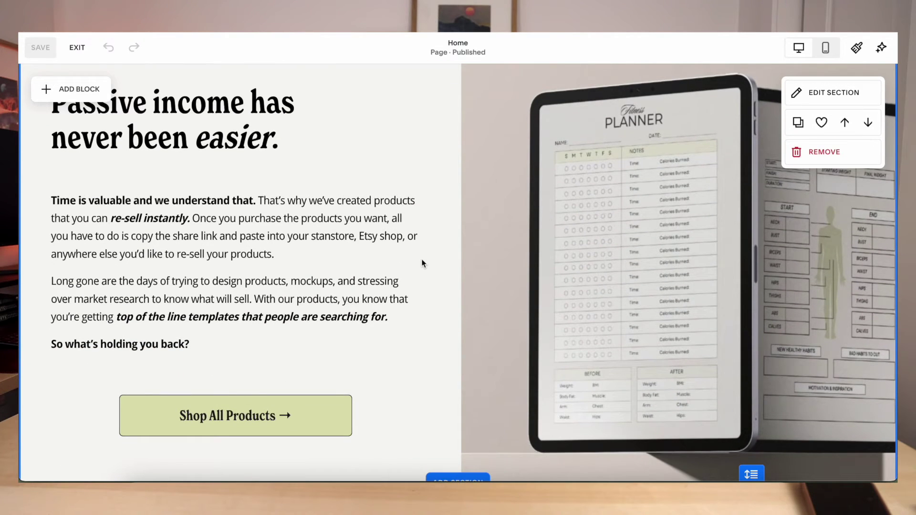
pyautogui.scroll(1, 424, 216)
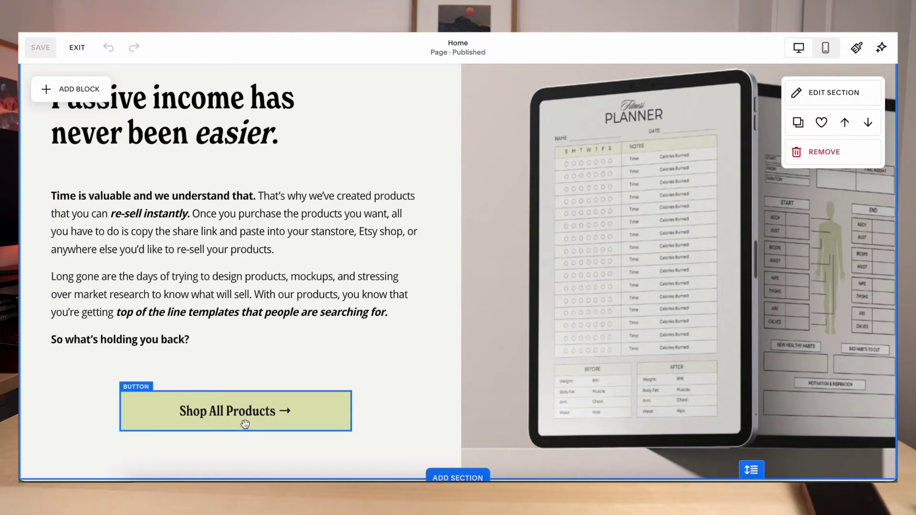
pyautogui.scroll(3, 430, 282)
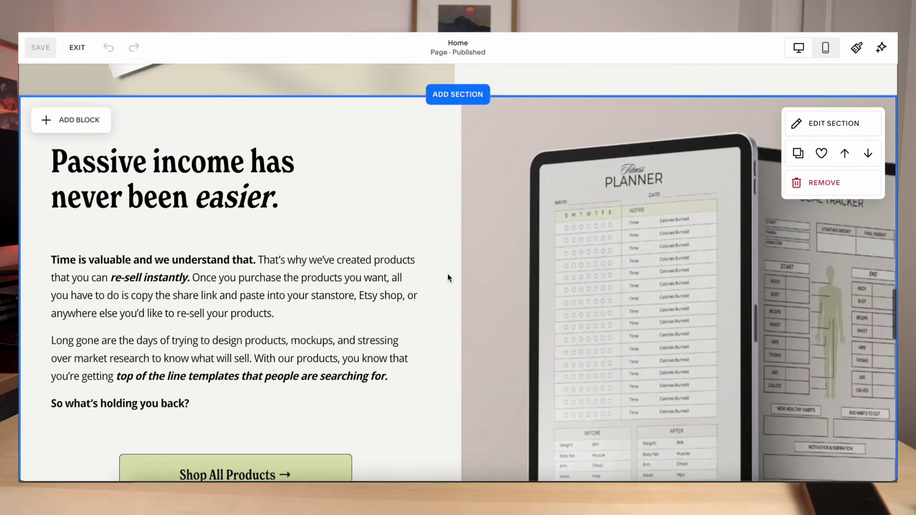
pyautogui.scroll(4, 477, 249)
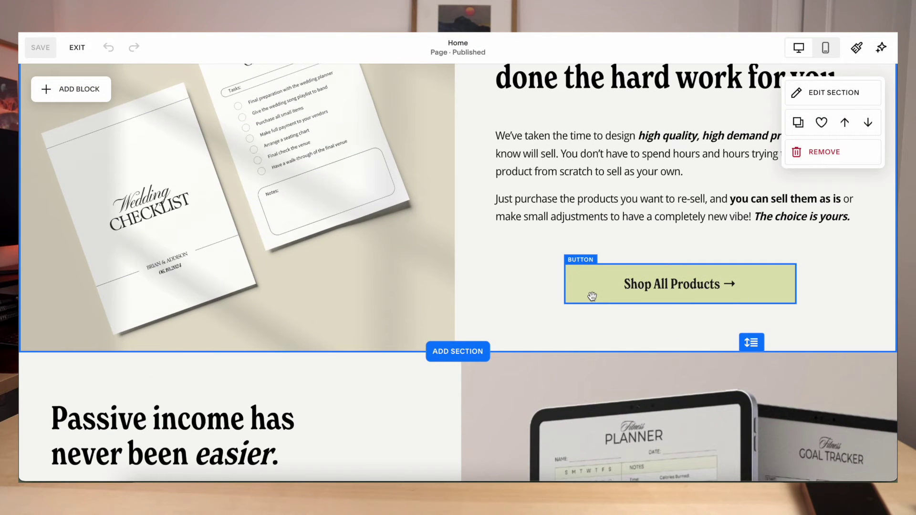
pyautogui.scroll(1, 497, 285)
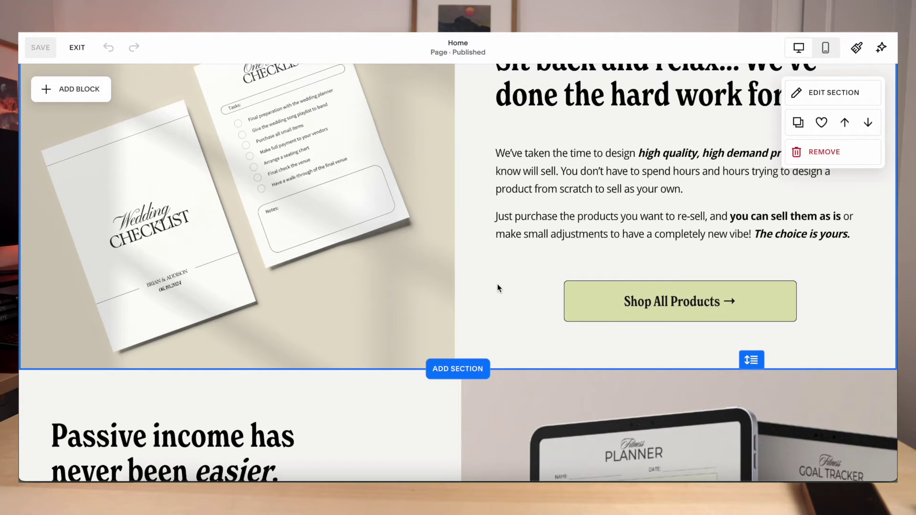
pyautogui.click(590, 294)
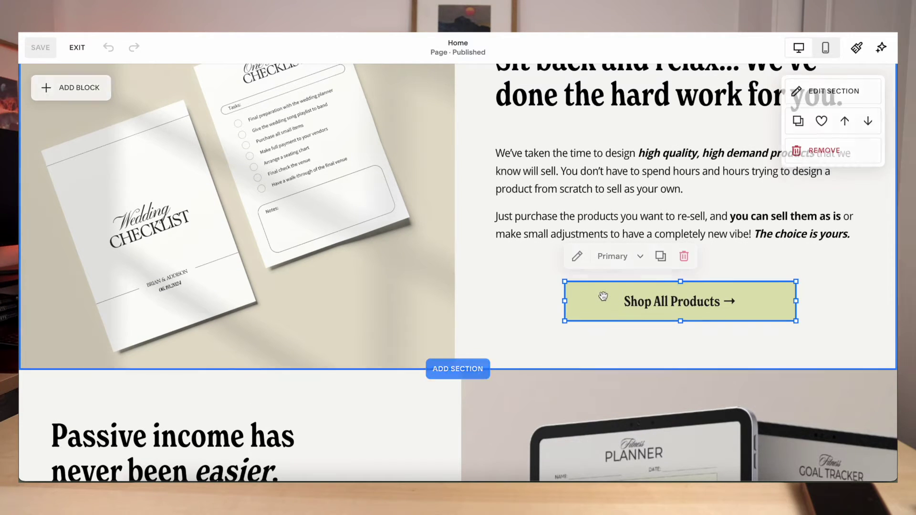
pyautogui.click(579, 257)
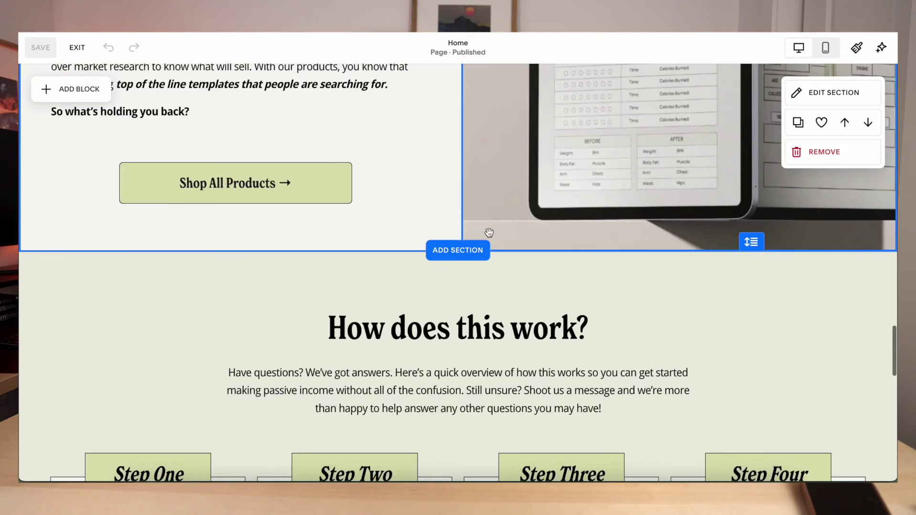
# Step: Scroll through the Home page's 'How does this work?' and 'Have Questions' sections
pyautogui.scroll(-3, 489, 233)
pyautogui.scroll(-1, 68, 238)
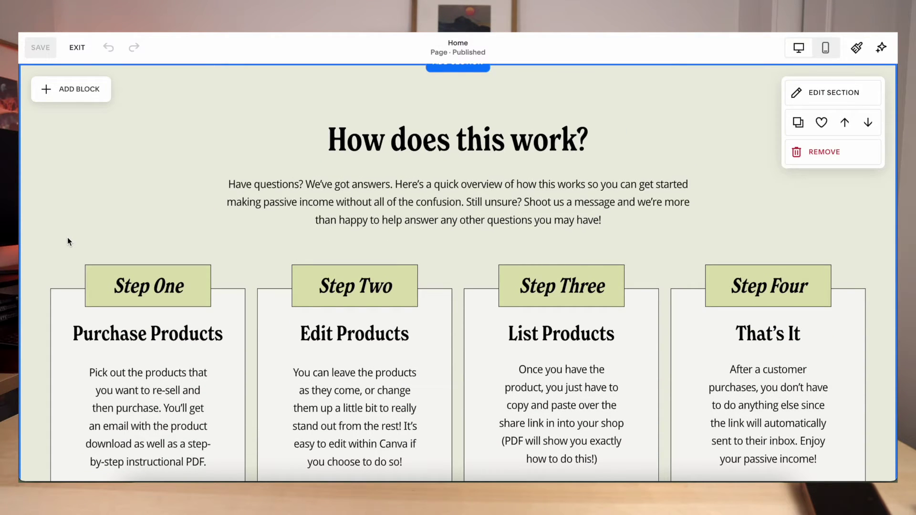
pyautogui.scroll(-1, 83, 204)
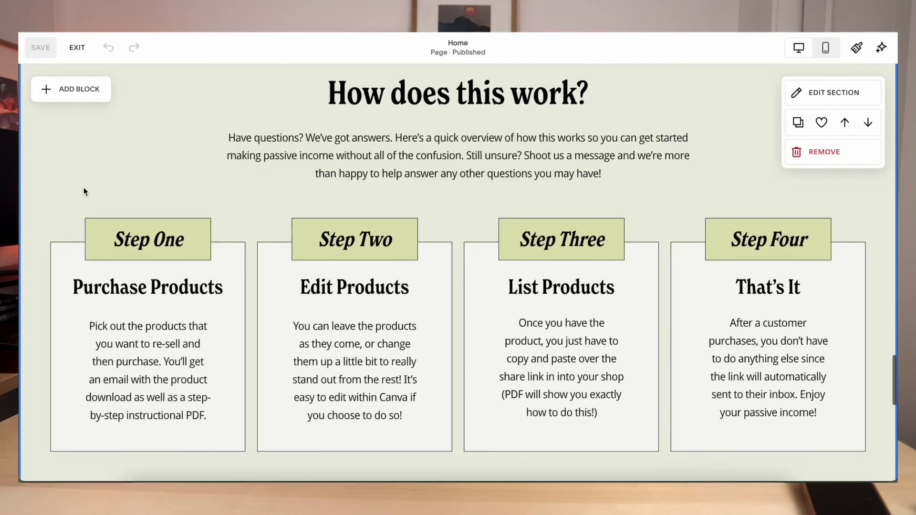
pyautogui.scroll(-5, 81, 186)
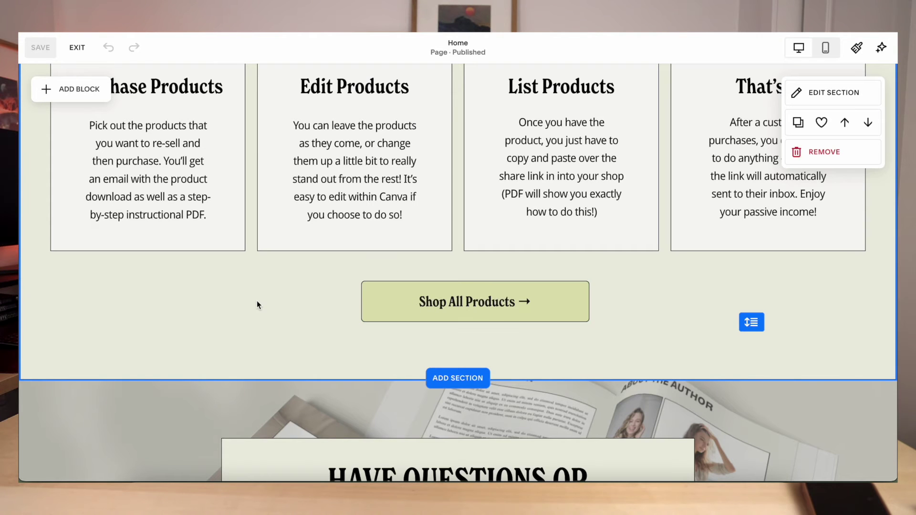
pyautogui.scroll(-5, 256, 305)
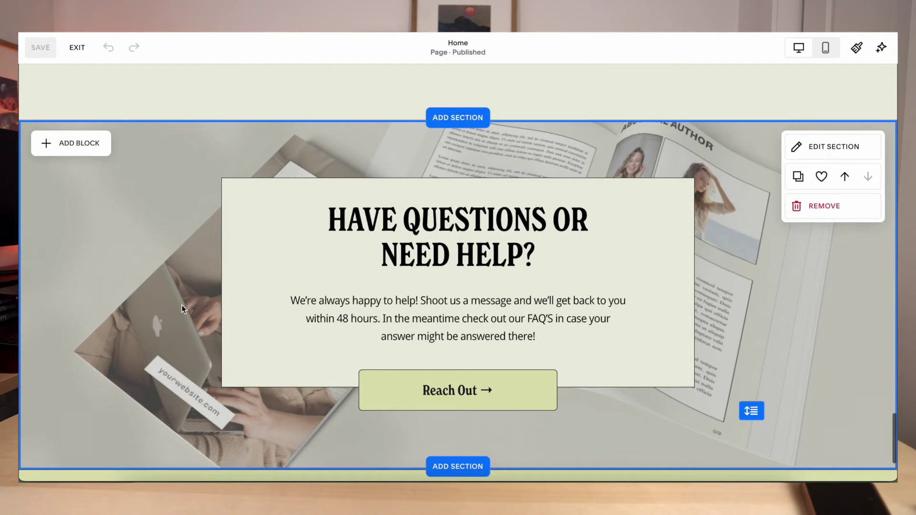
pyautogui.scroll(1, 181, 306)
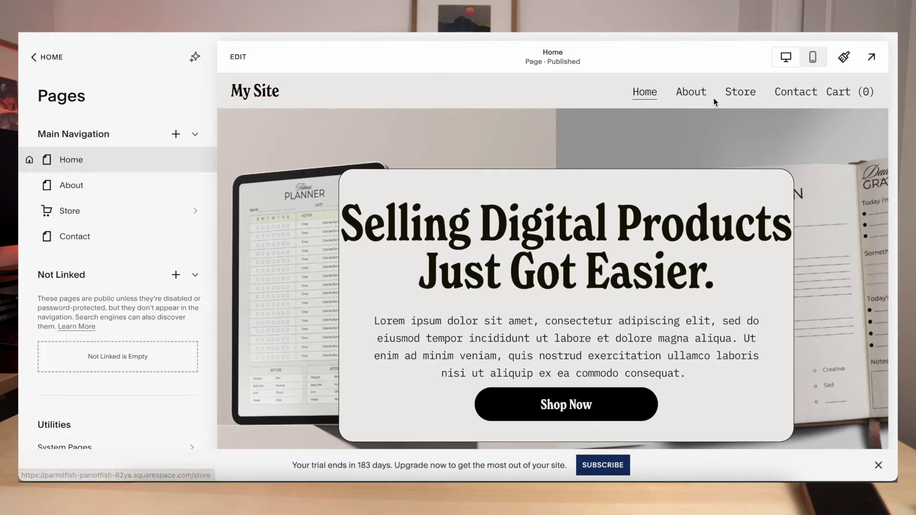
# Step: Preview the Store page, close the full-screen preview, and begin editing the Store page
pyautogui.click(746, 94)
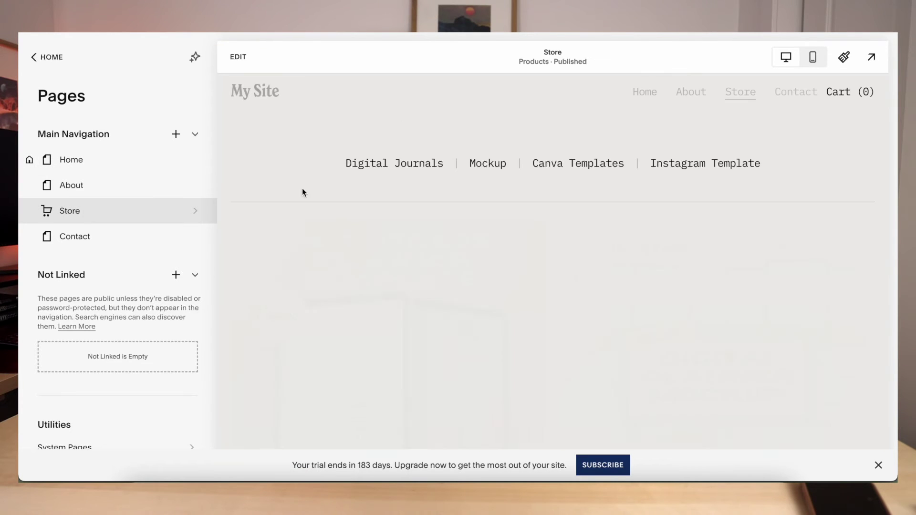
pyautogui.scroll(-10, 282, 237)
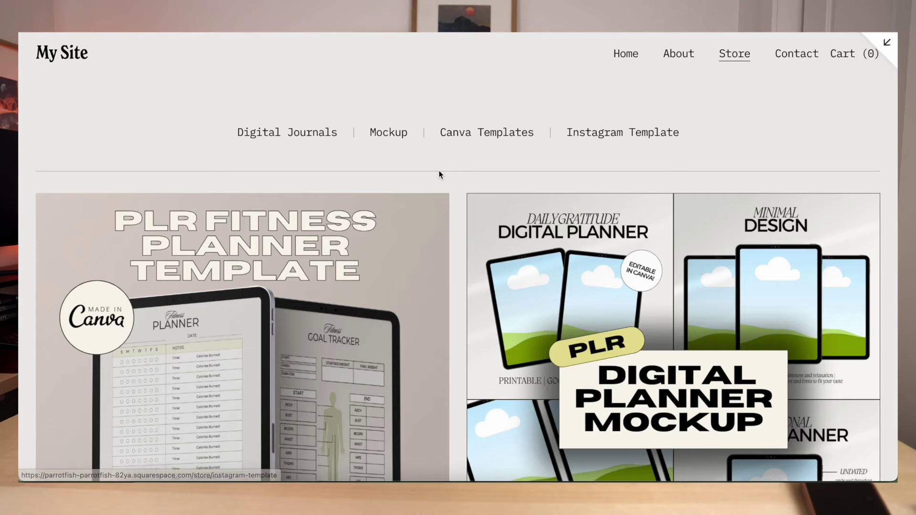
pyautogui.scroll(-2, 440, 171)
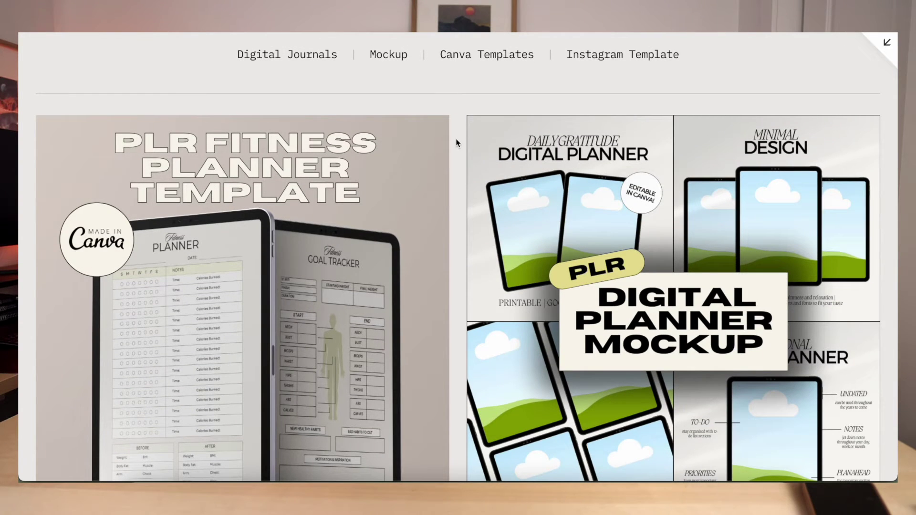
pyautogui.scroll(-6, 454, 138)
pyautogui.scroll(5, 454, 139)
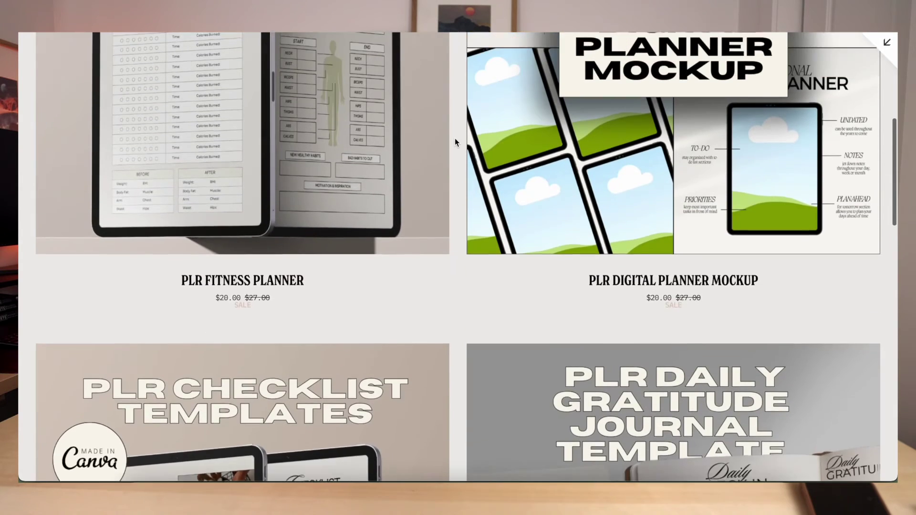
pyautogui.scroll(4, 455, 141)
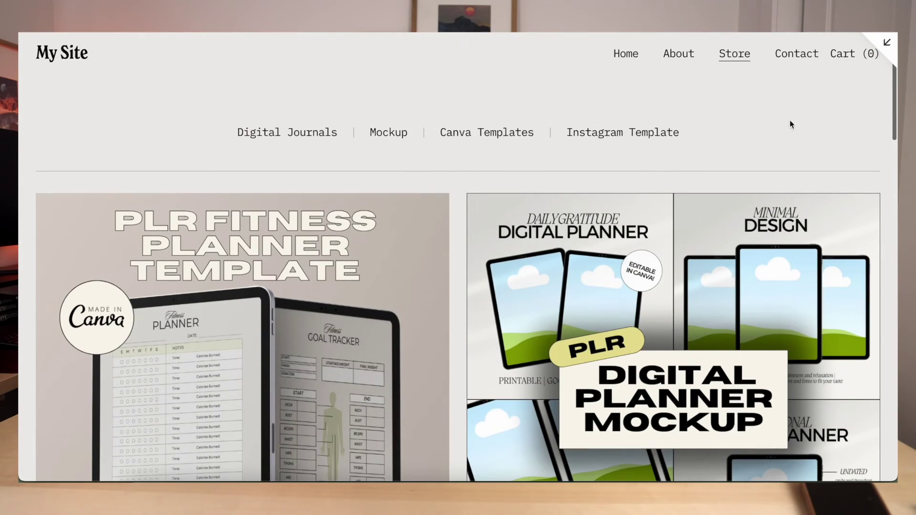
pyautogui.click(886, 45)
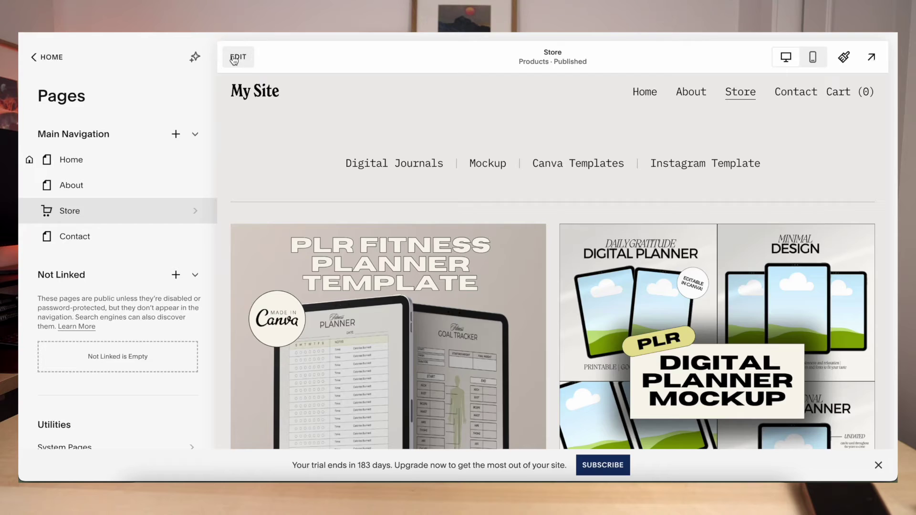
pyautogui.click(237, 57)
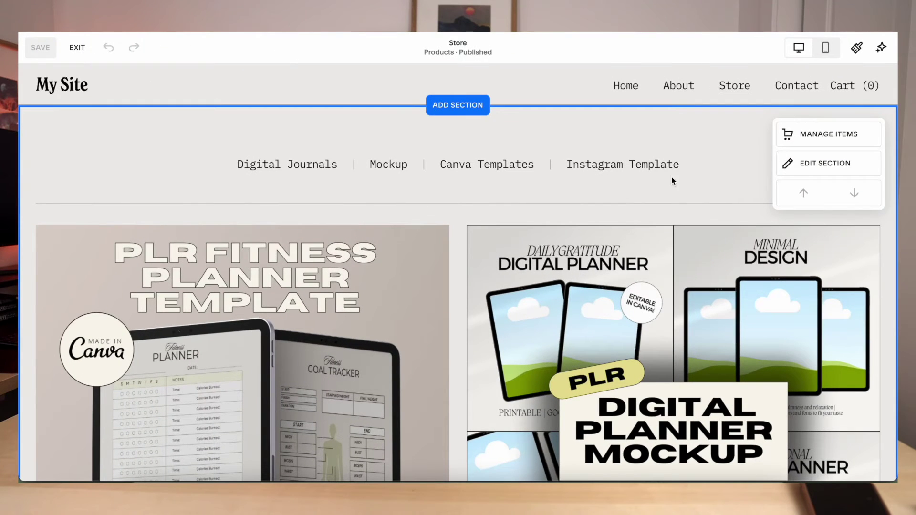
# Step: Turn on the Add to Cart button and set Categories Type to Top after trying Sidebar
pyautogui.click(808, 167)
pyautogui.scroll(-3, 820, 234)
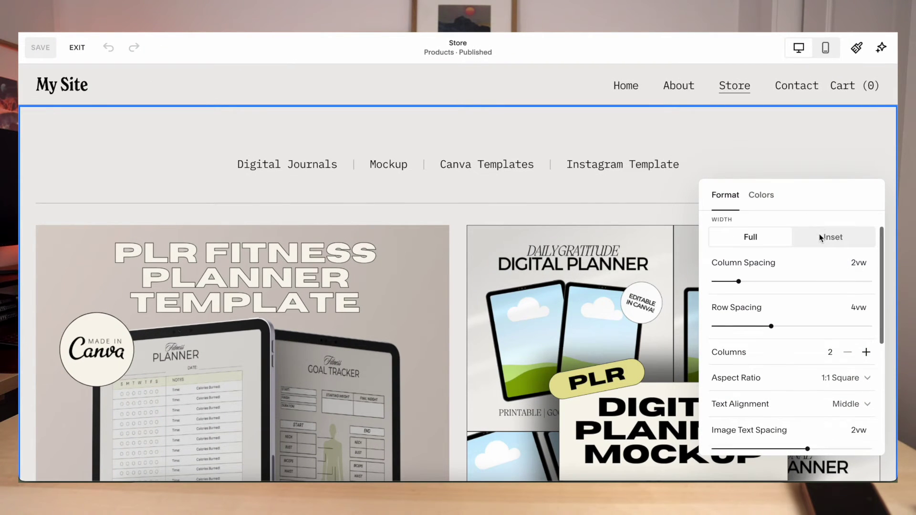
pyautogui.scroll(3, 746, 262)
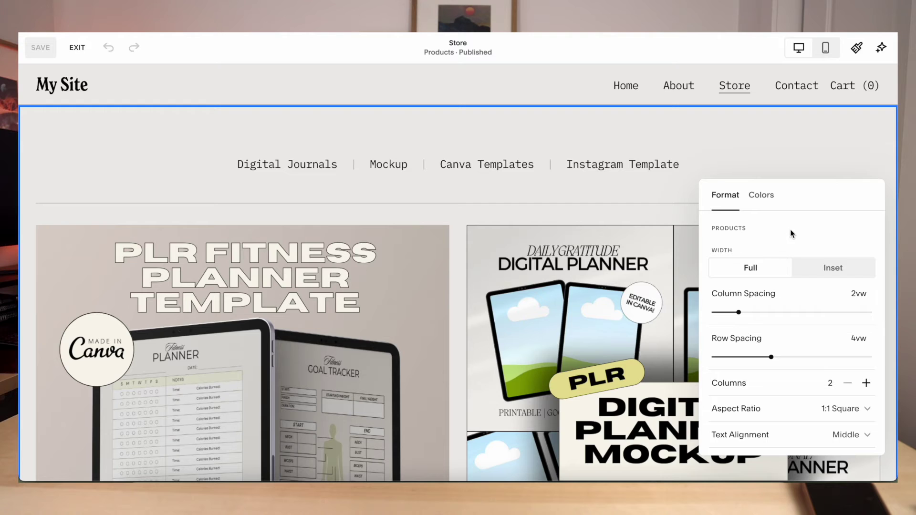
pyautogui.scroll(-5, 825, 367)
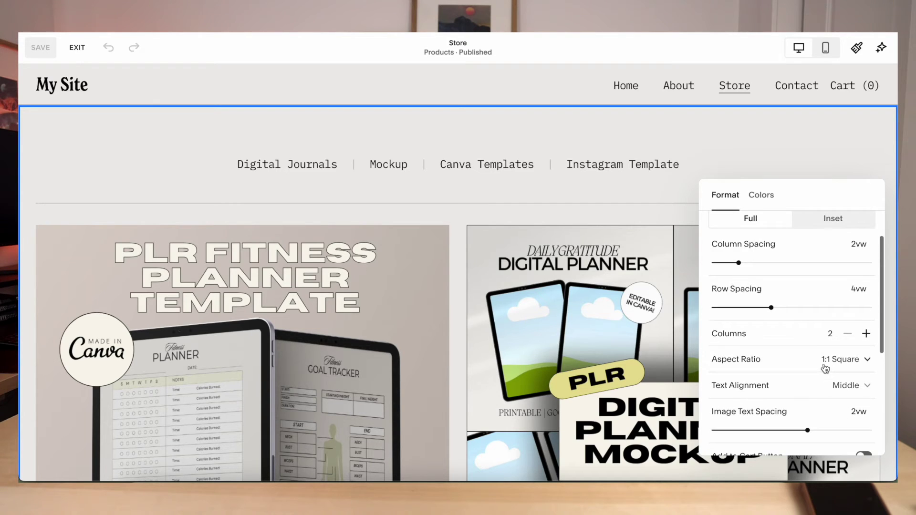
pyautogui.scroll(-1, 785, 328)
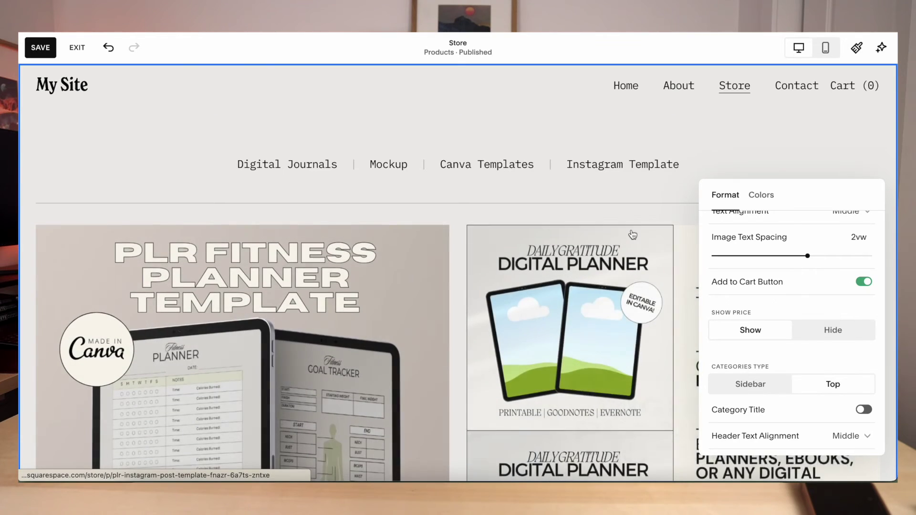
pyautogui.scroll(-5, 630, 236)
pyautogui.scroll(-2, 303, 377)
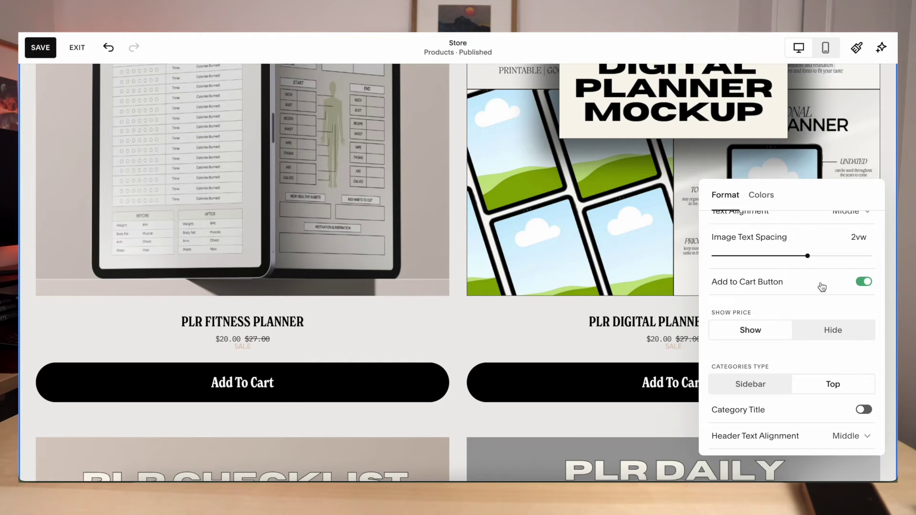
pyautogui.scroll(-1, 821, 287)
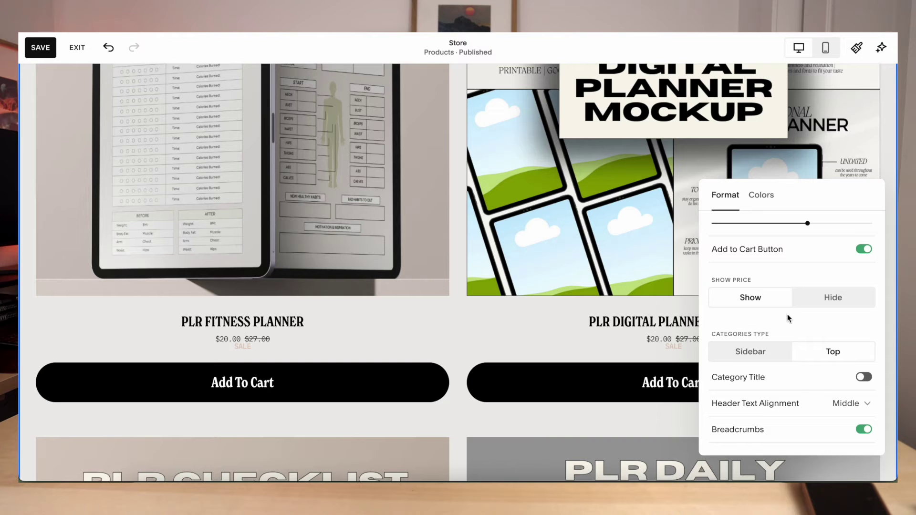
pyautogui.click(747, 353)
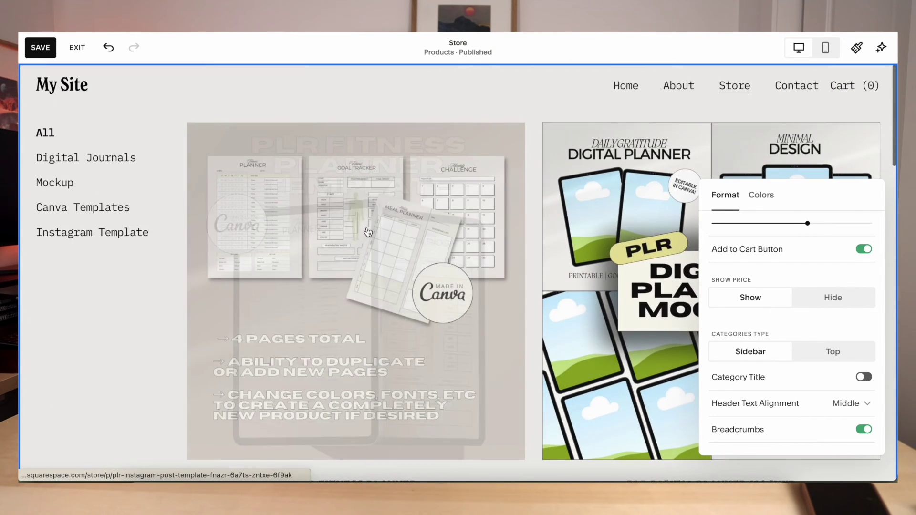
pyautogui.click(830, 353)
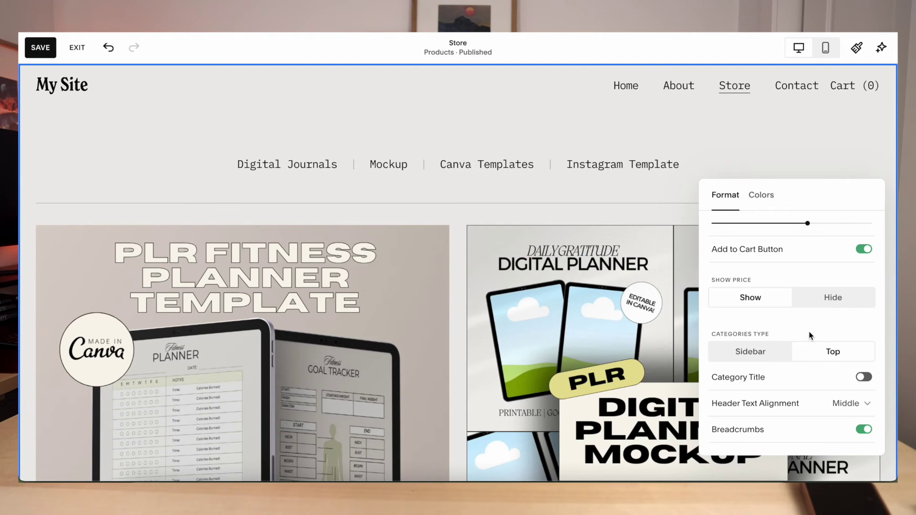
# Step: Review the section's colour themes and browse section layouts without adding one
pyautogui.scroll(5, 784, 241)
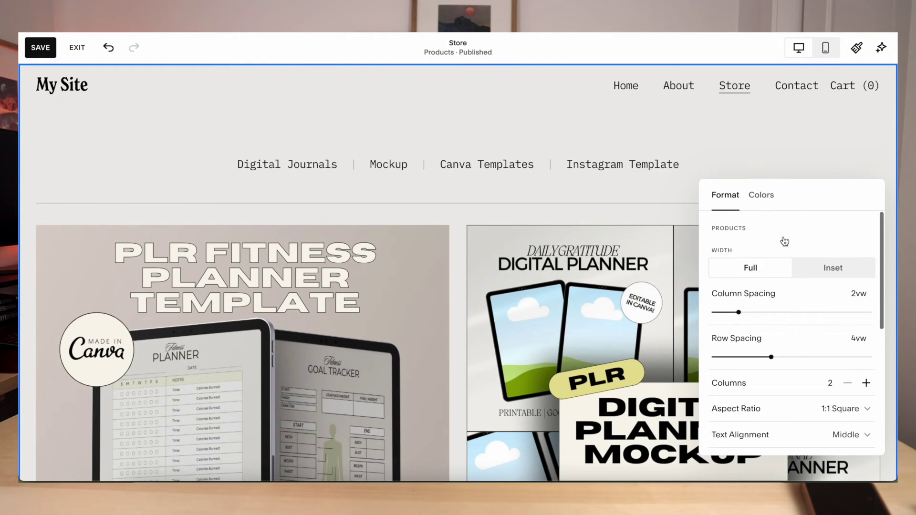
pyautogui.click(760, 198)
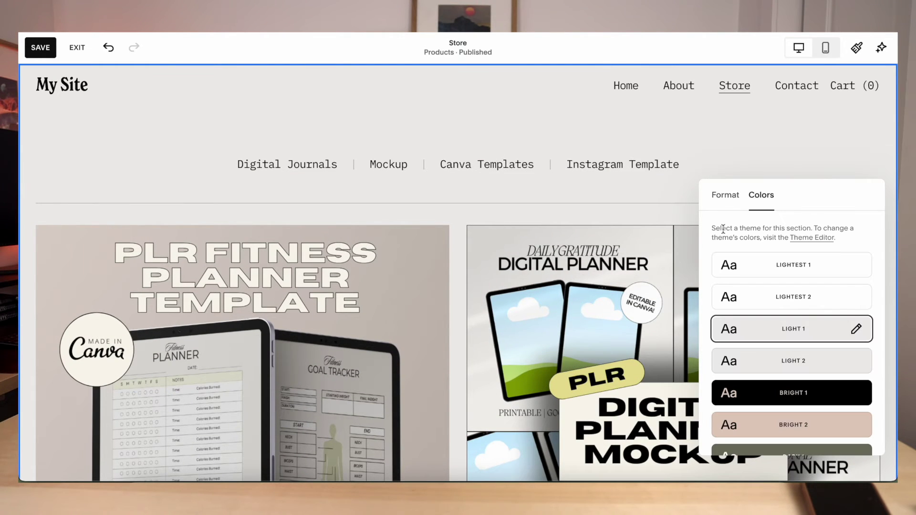
pyautogui.scroll(-2, 807, 361)
pyautogui.scroll(2, 806, 361)
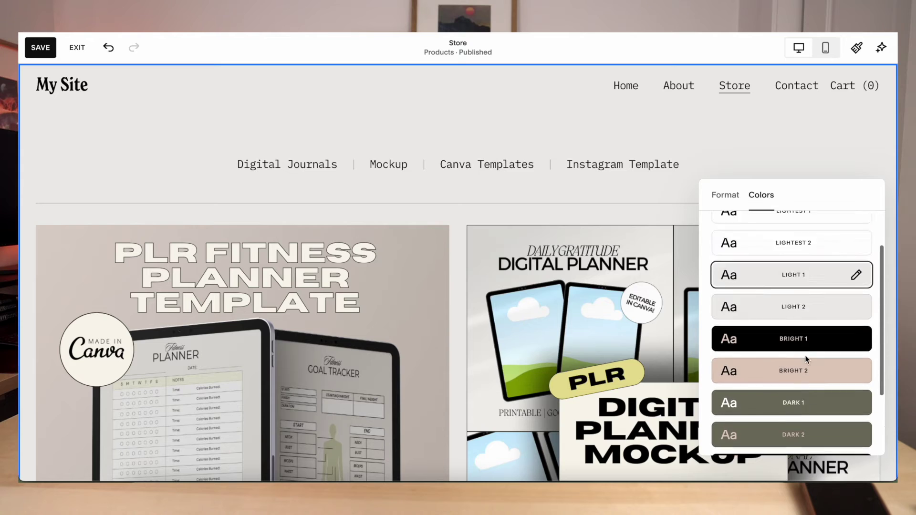
pyautogui.click(651, 192)
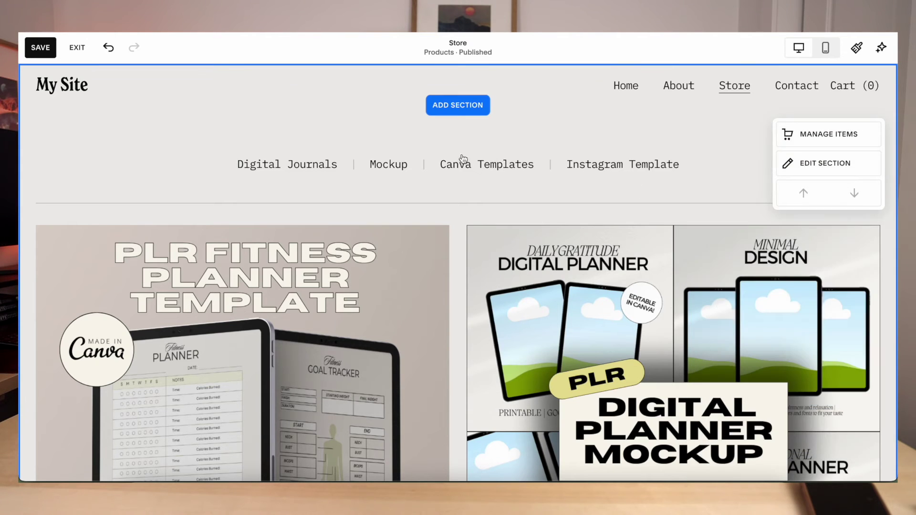
pyautogui.click(446, 110)
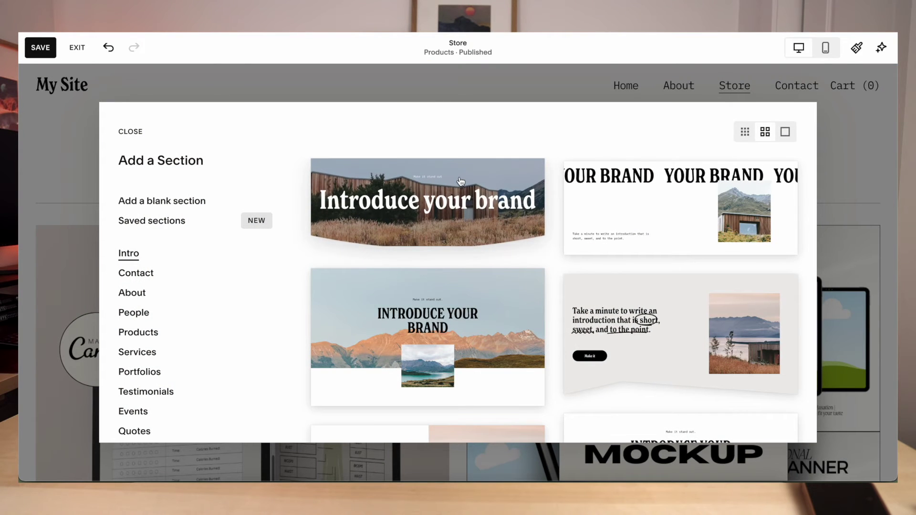
pyautogui.click(76, 156)
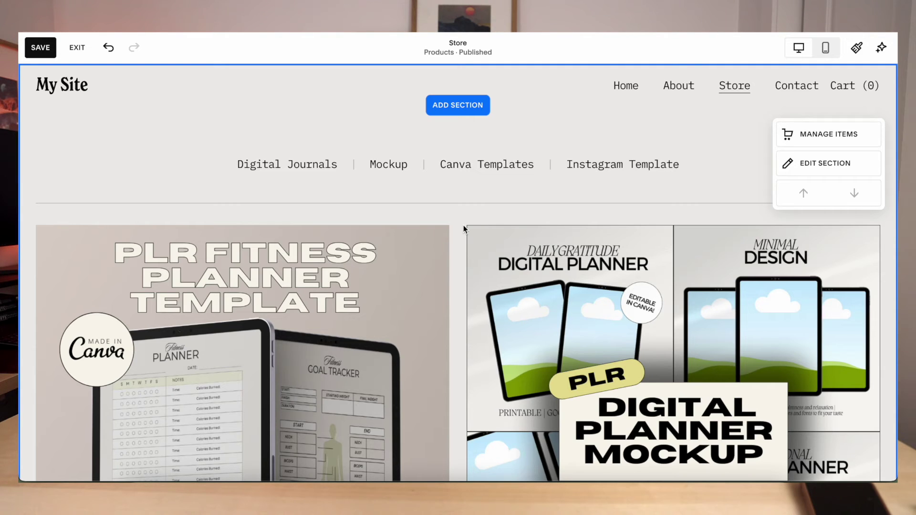
pyautogui.scroll(-4, 463, 225)
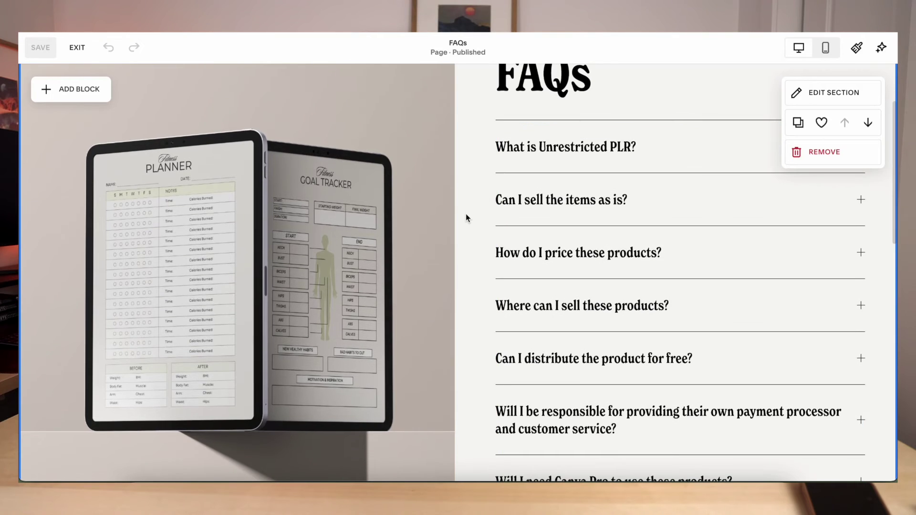
# Step: Scroll through the FAQs page's questions, contact and recommendation sections, then deselect the FAQ block
pyautogui.scroll(-10, 466, 218)
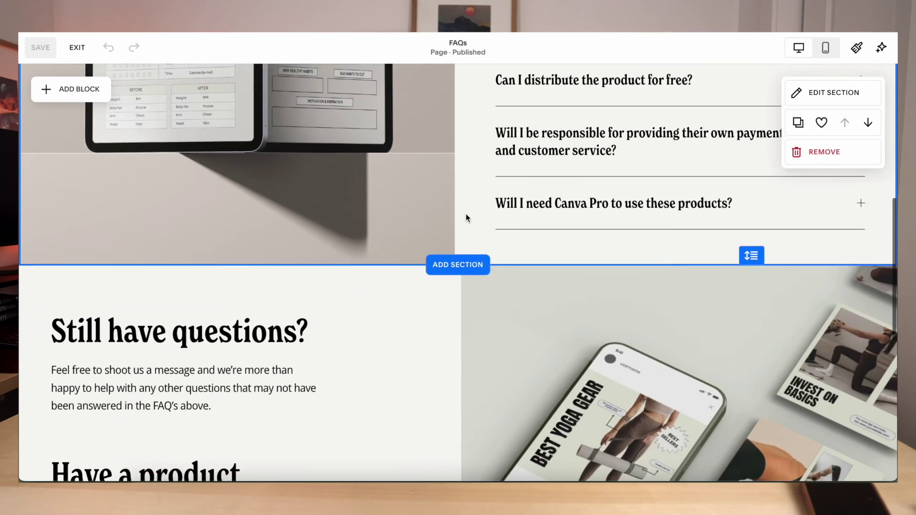
pyautogui.scroll(15, 466, 214)
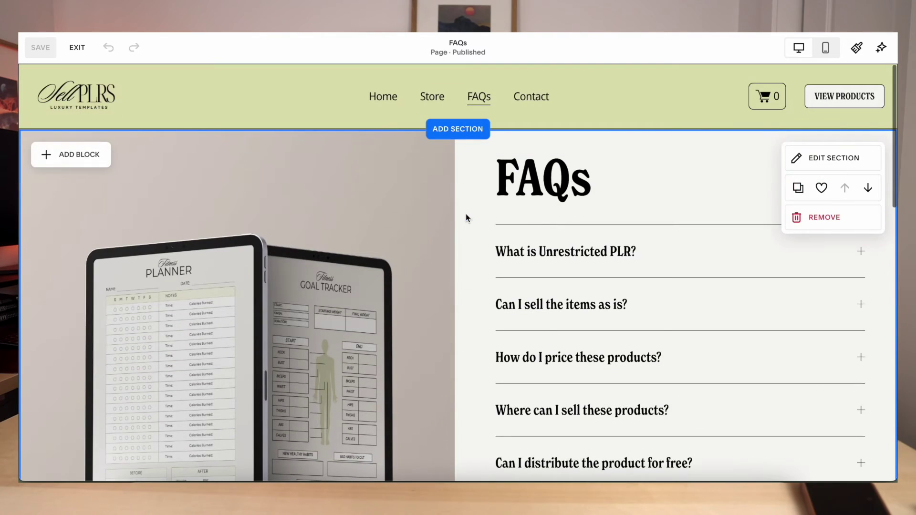
pyautogui.scroll(-2, 471, 220)
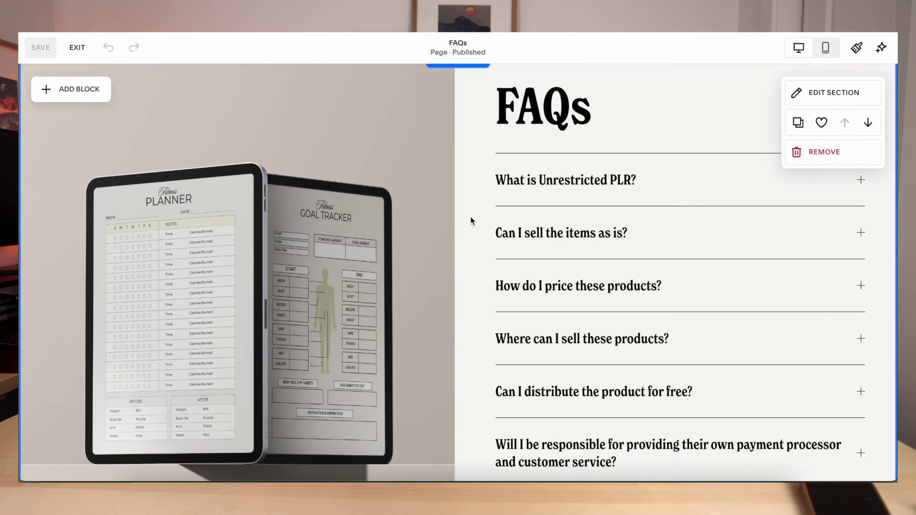
pyautogui.scroll(1, 470, 218)
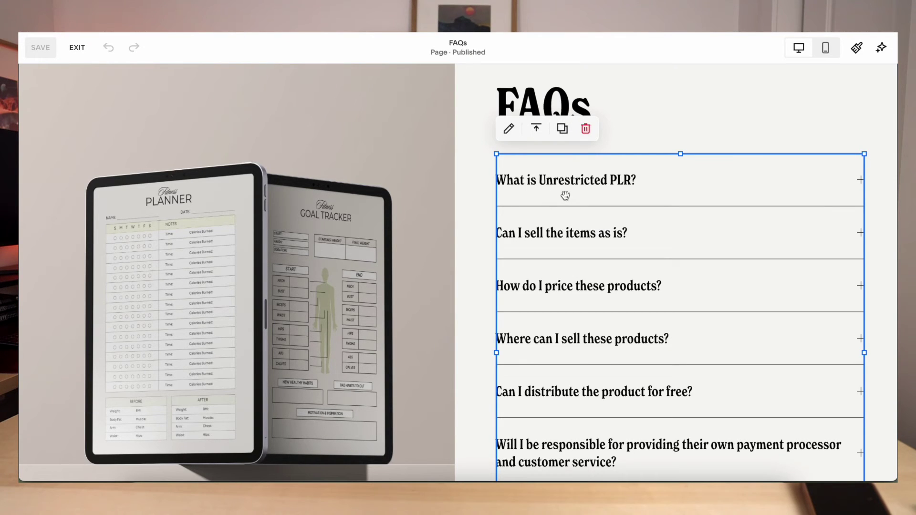
pyautogui.click(475, 199)
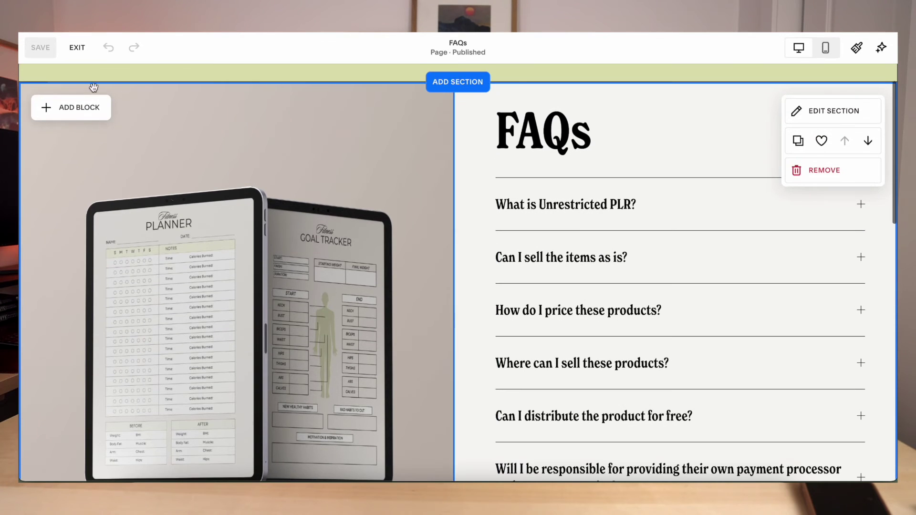
# Step: Insert an accordion block beside the FAQs and inspect its first item's description
pyautogui.click(61, 116)
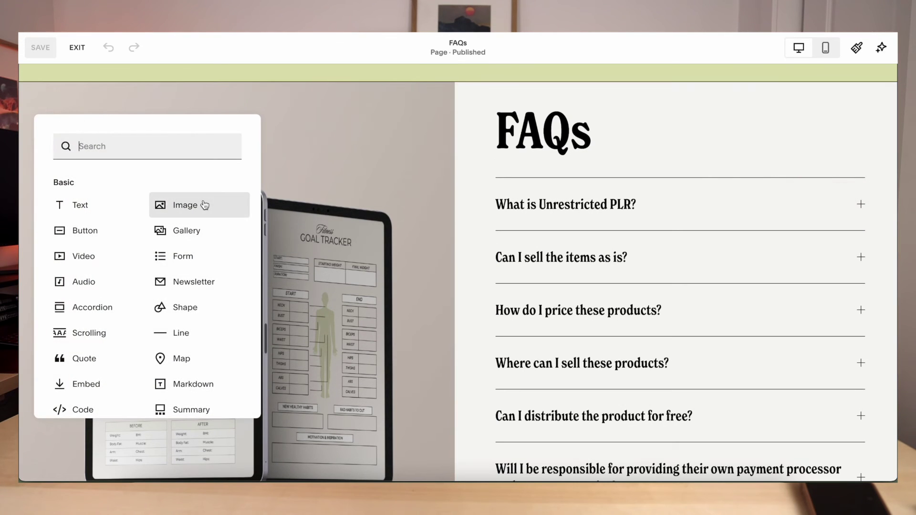
pyautogui.scroll(-1, 204, 205)
pyautogui.click(80, 260)
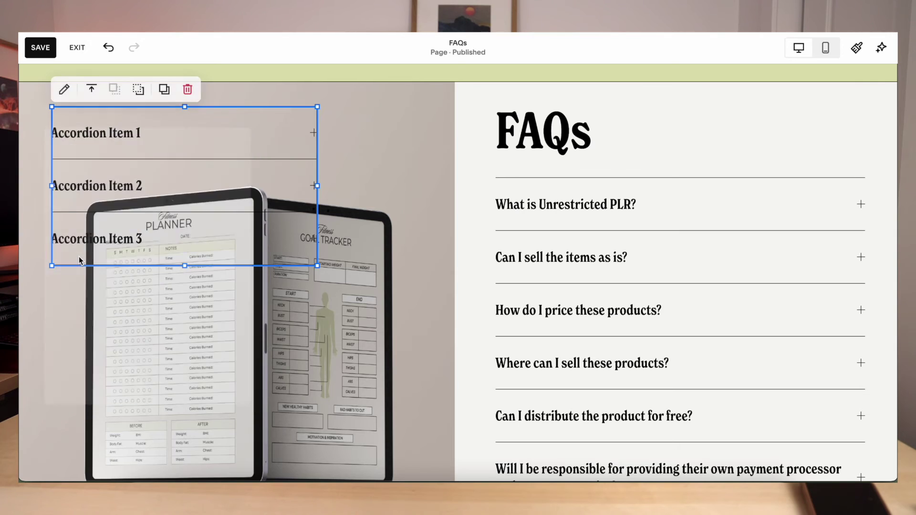
pyautogui.moveTo(134, 185); pyautogui.dragTo(238, 236)
pyautogui.click(235, 130)
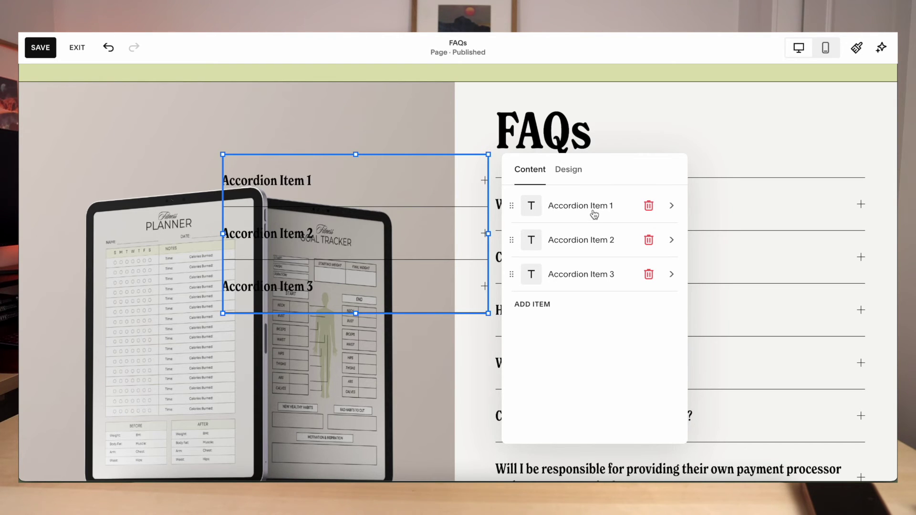
pyautogui.click(573, 210)
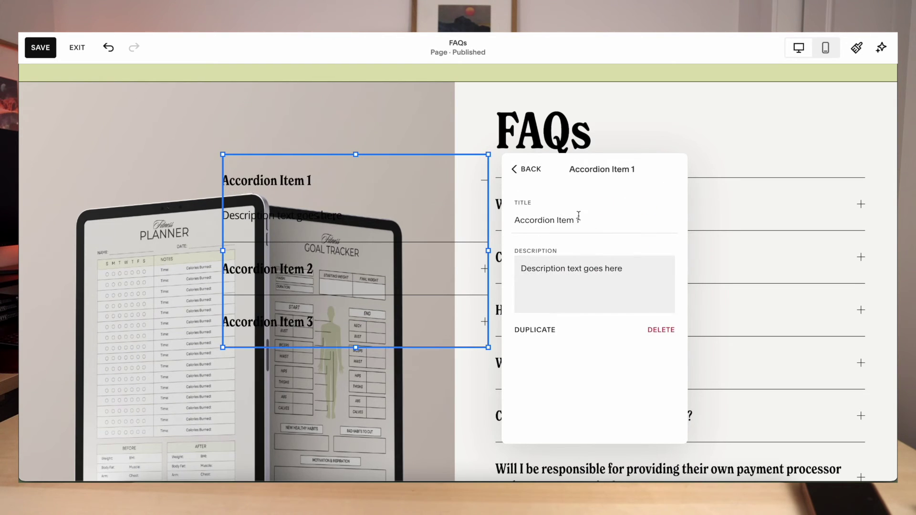
pyautogui.click(587, 296)
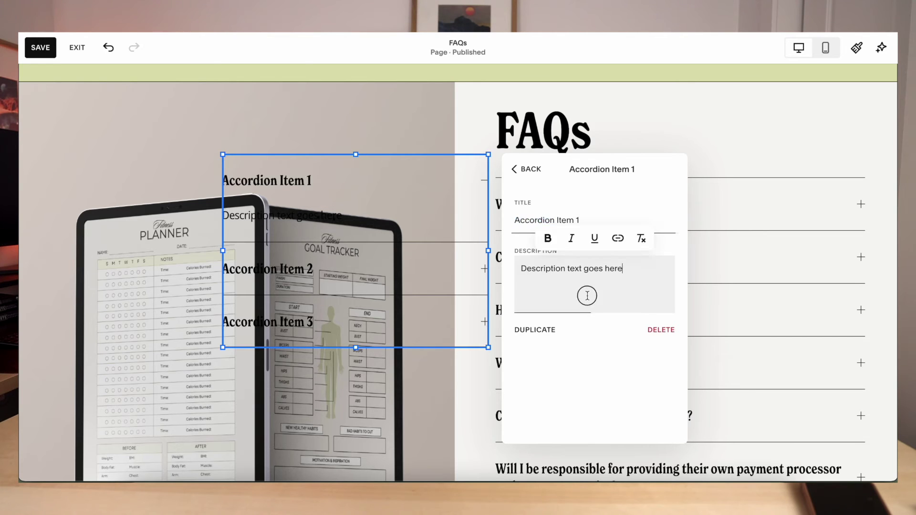
pyautogui.hotkey('ctrl', 'a')
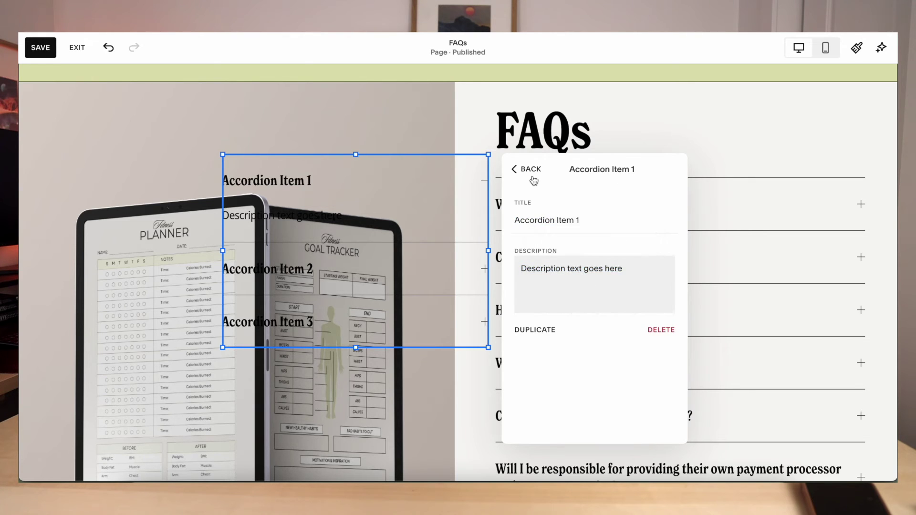
pyautogui.click(530, 170)
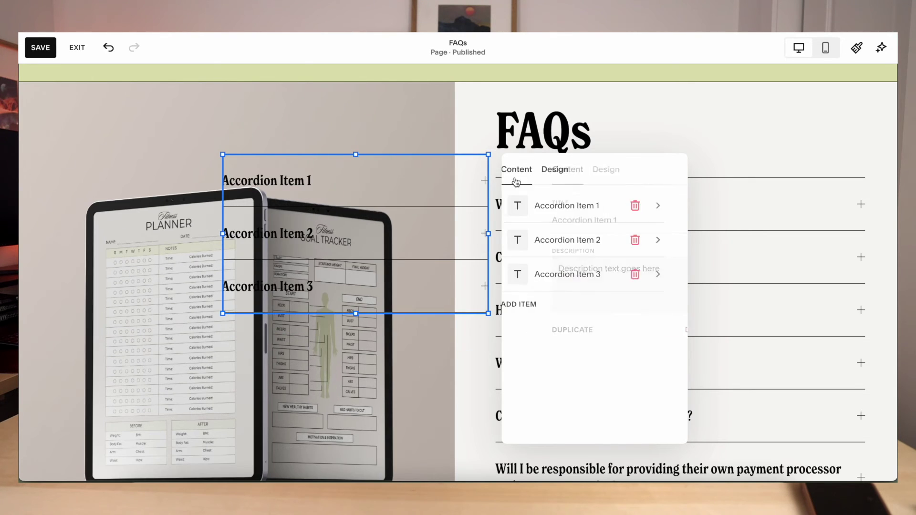
# Step: Delete the placeholder accordion block, check the FAQ list, and switch to preview
pyautogui.click(346, 205)
pyautogui.press('Delete')
pyautogui.scroll(-1, 551, 287)
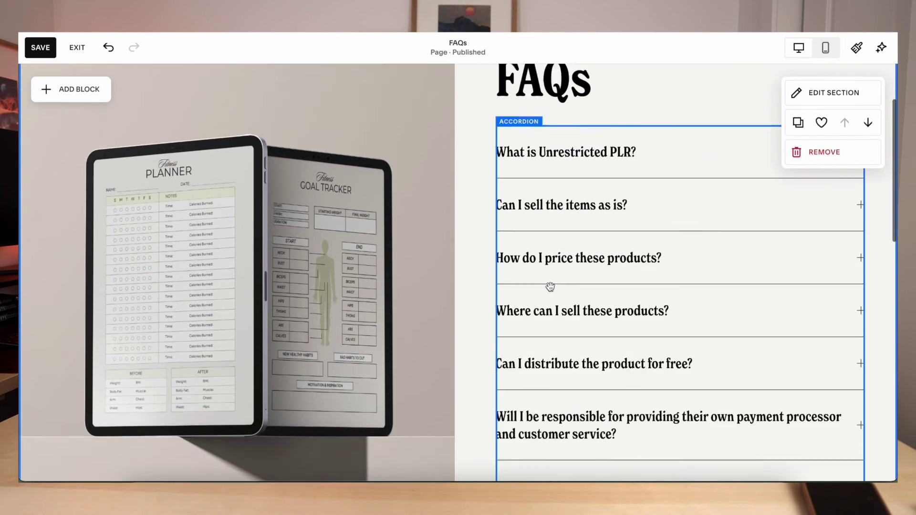
pyautogui.scroll(-2, 478, 198)
pyautogui.scroll(2, 471, 194)
pyautogui.scroll(-2, 596, 276)
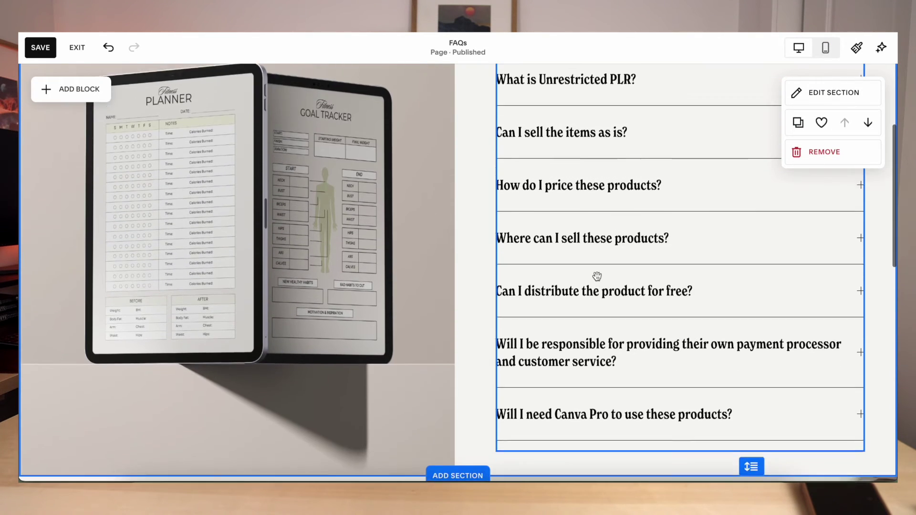
pyautogui.press('Escape')
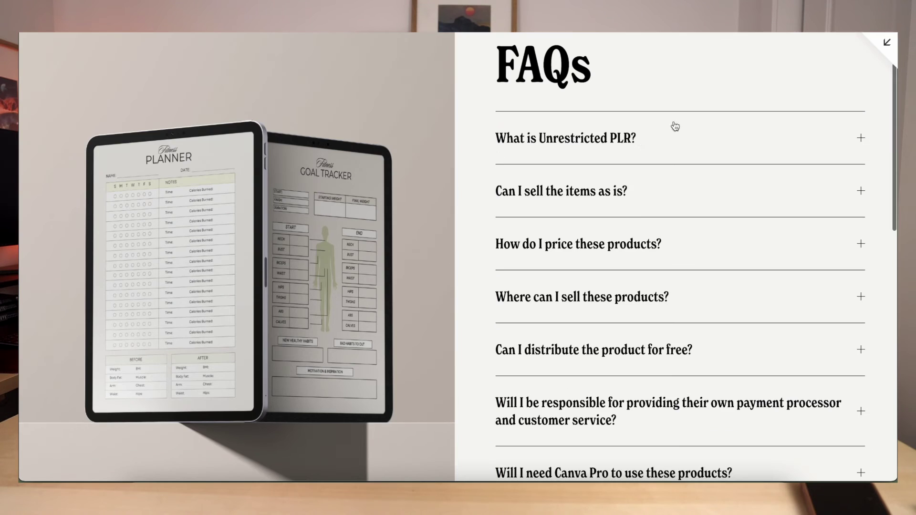
# Step: Expand 'What is Unrestricted PLR?', toggle 'Can I sell the items as is?', and scroll the page
pyautogui.click(644, 145)
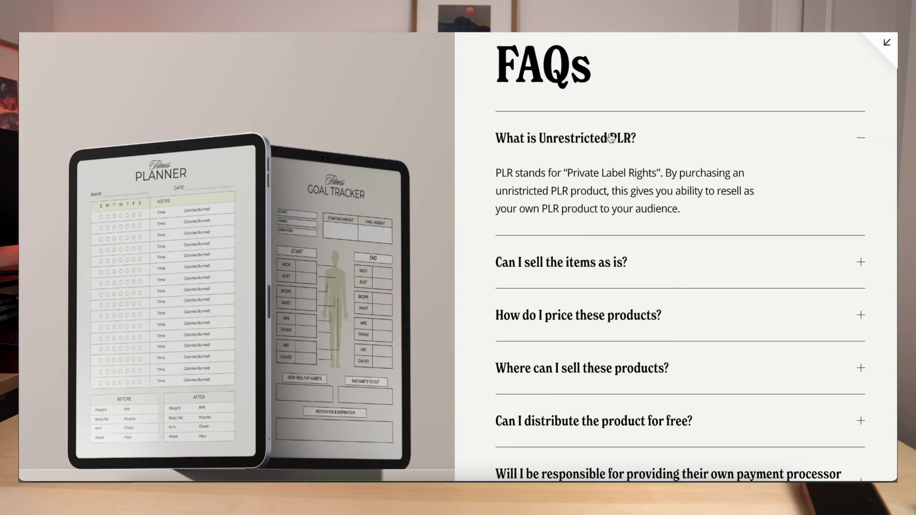
pyautogui.click(593, 188)
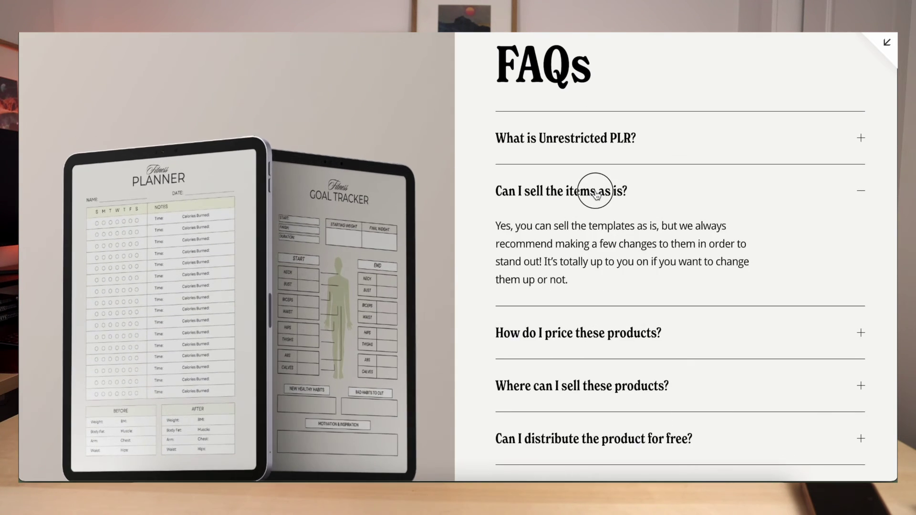
pyautogui.click(593, 188)
pyautogui.scroll(-10, 472, 242)
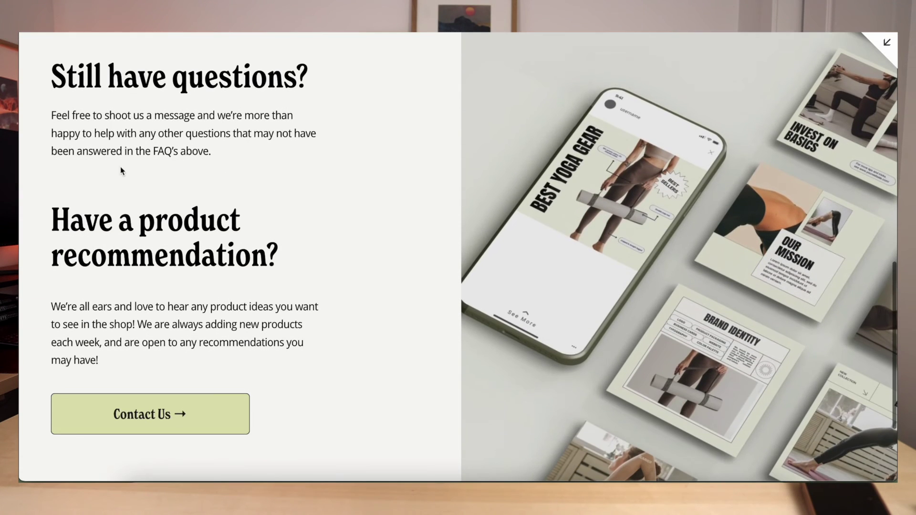
pyautogui.scroll(1, 377, 187)
pyautogui.scroll(1, 377, 187)
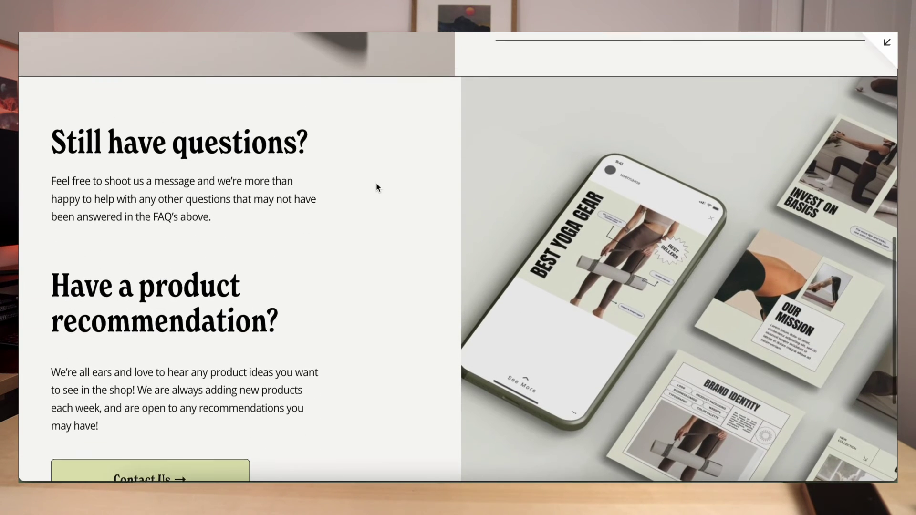
pyautogui.scroll(-1, 377, 187)
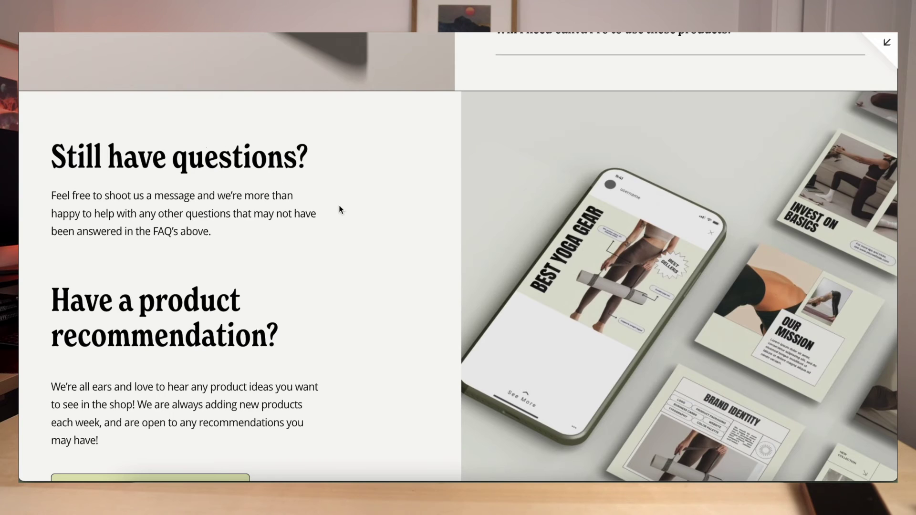
pyautogui.scroll(-1, 323, 227)
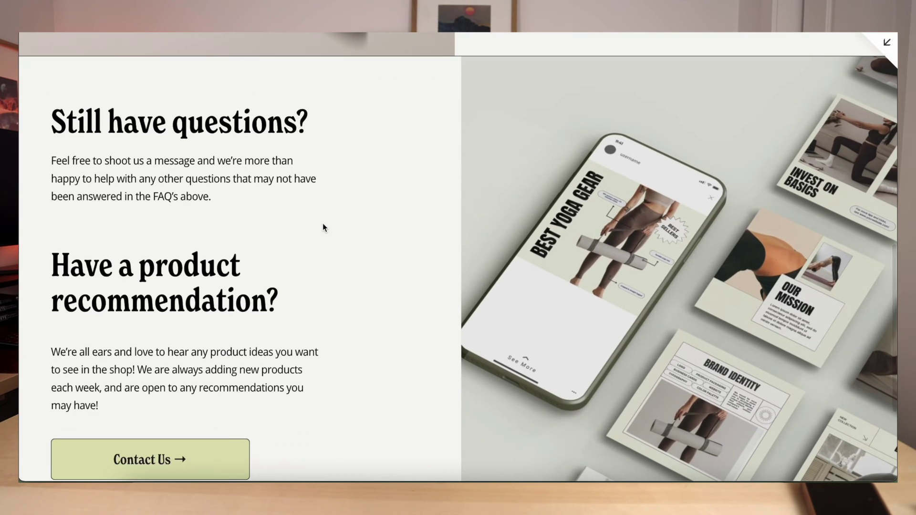
pyautogui.scroll(-1, 322, 223)
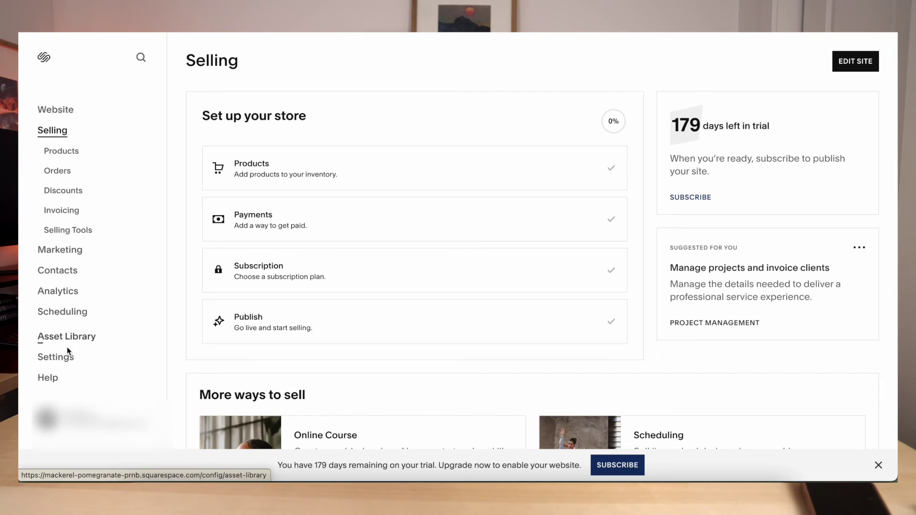
# Step: Review the payment processor options under Store Payments, then go to the Checkout settings
pyautogui.click(56, 361)
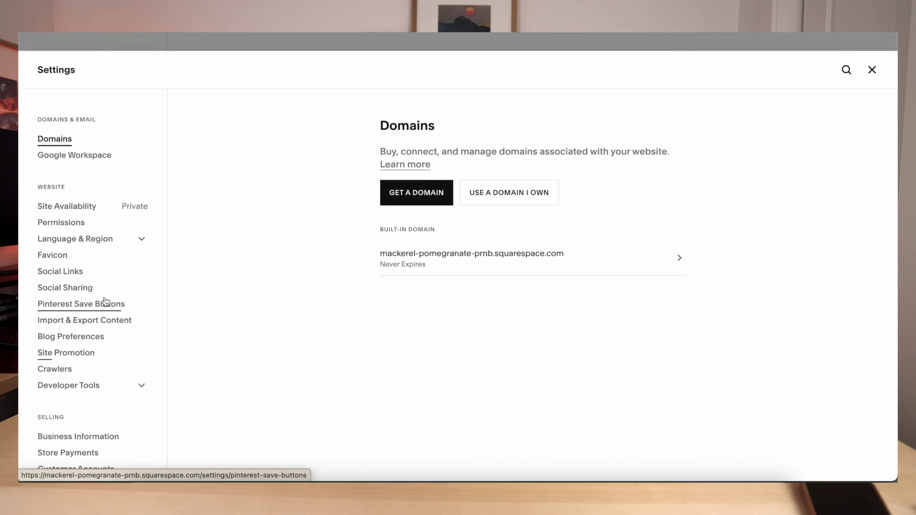
pyautogui.scroll(-3, 105, 302)
pyautogui.scroll(-1, 105, 302)
pyautogui.scroll(-1, 106, 300)
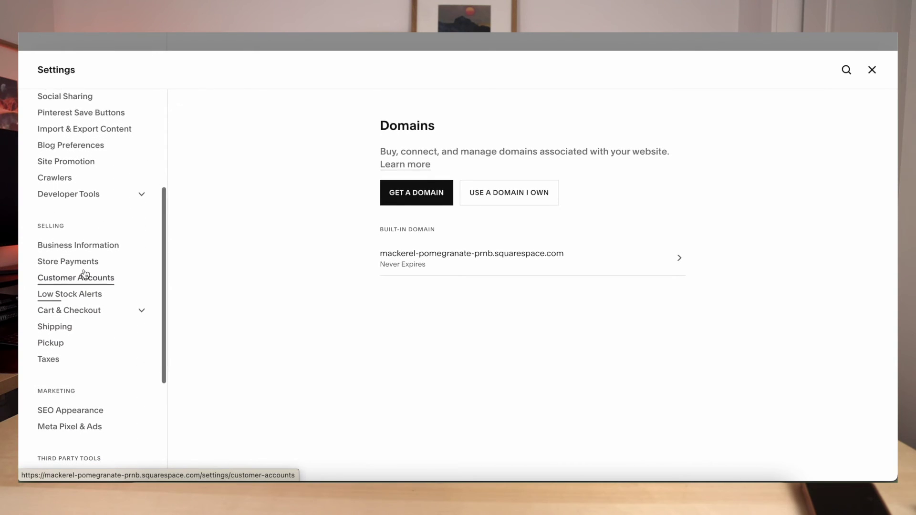
pyautogui.click(79, 263)
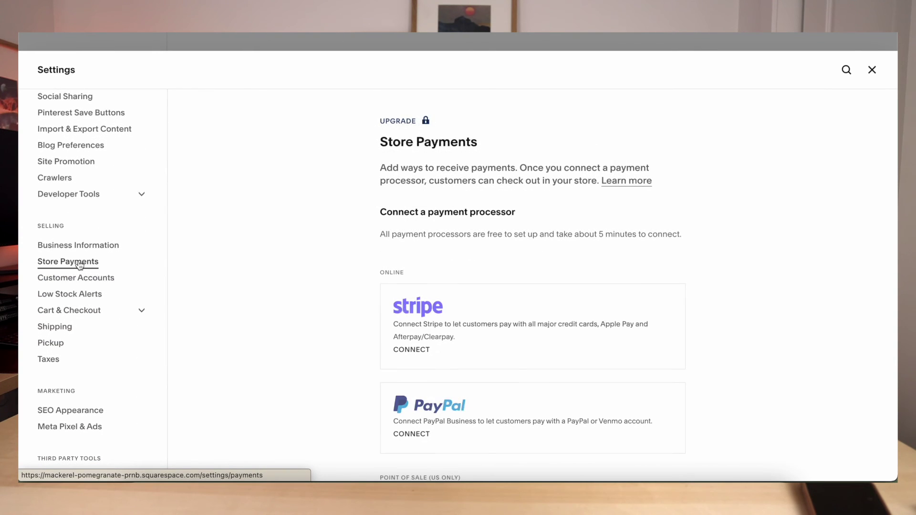
pyautogui.scroll(-1, 322, 176)
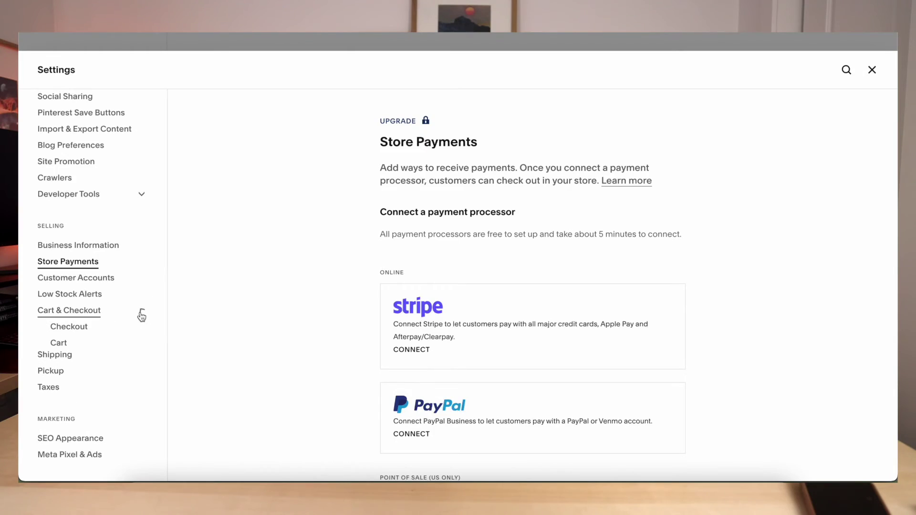
pyautogui.click(78, 330)
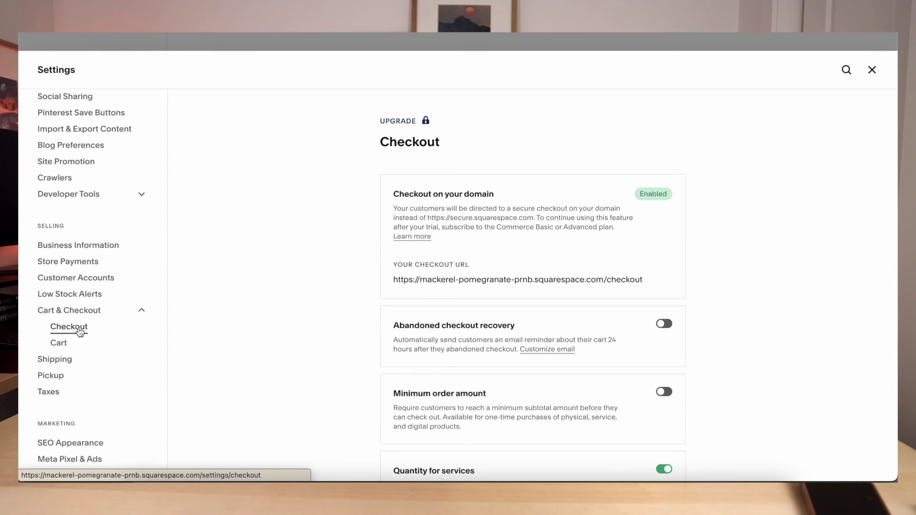
# Step: Scroll through Checkout settings past abandoned checkout recovery and go to Store Policies
pyautogui.scroll(-1, 342, 314)
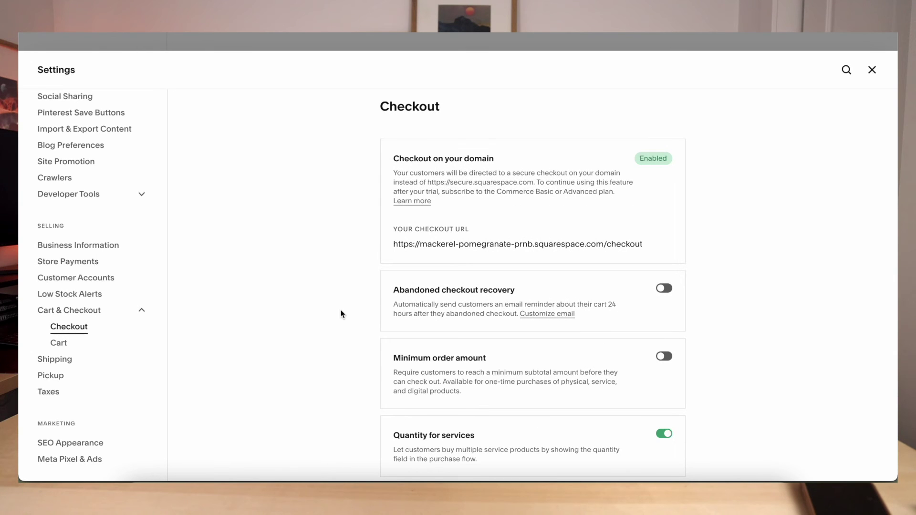
pyautogui.scroll(-1, 342, 313)
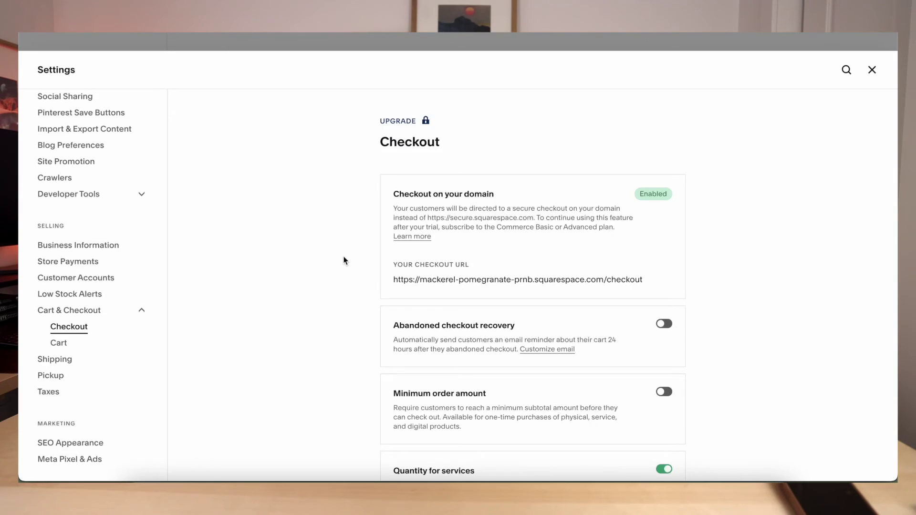
pyautogui.scroll(-3, 344, 260)
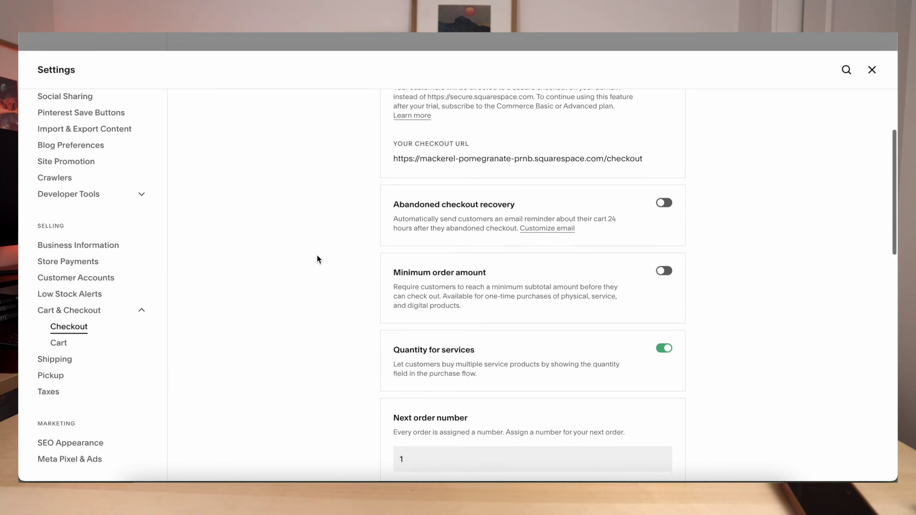
pyautogui.scroll(-1, 317, 257)
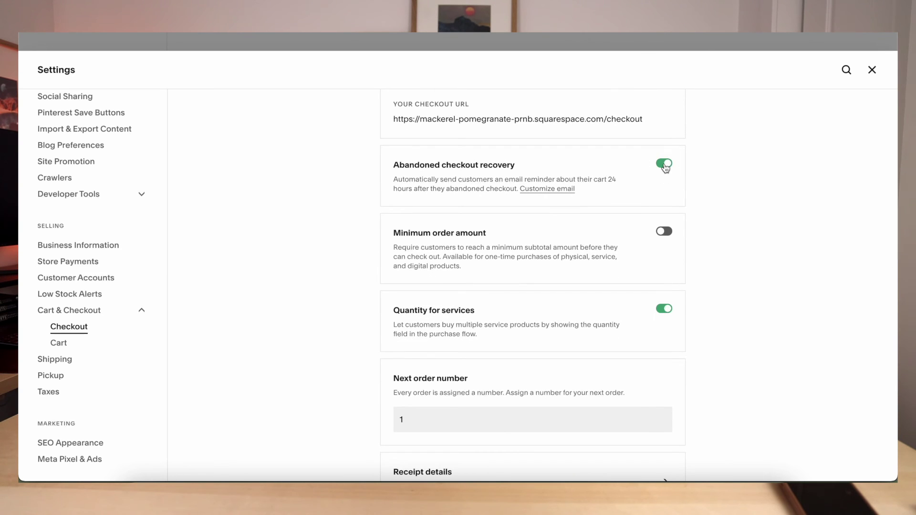
pyautogui.scroll(-8, 702, 164)
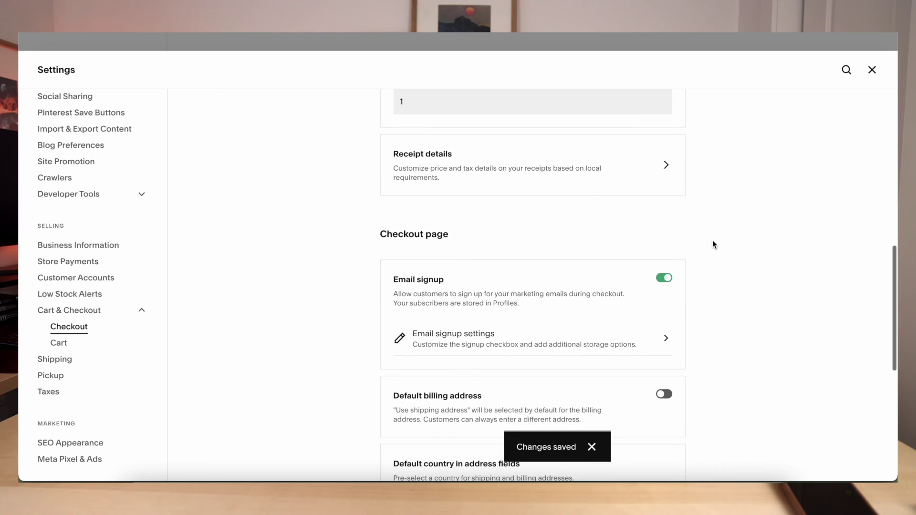
pyautogui.scroll(-2, 712, 243)
pyautogui.scroll(1, 713, 242)
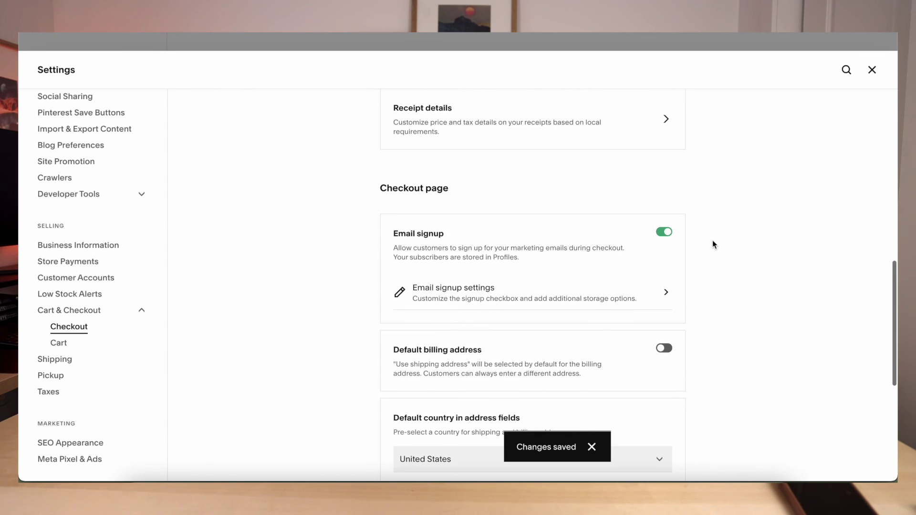
pyautogui.scroll(-1, 712, 244)
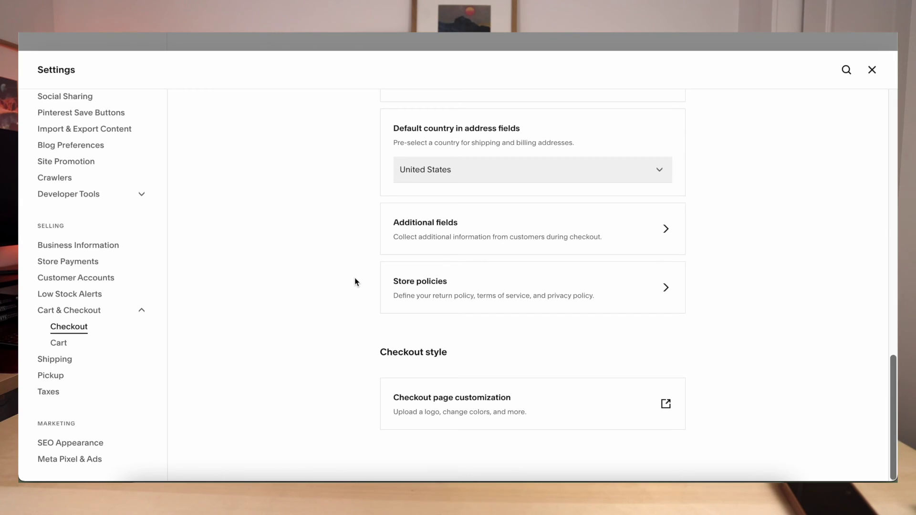
pyautogui.click(493, 291)
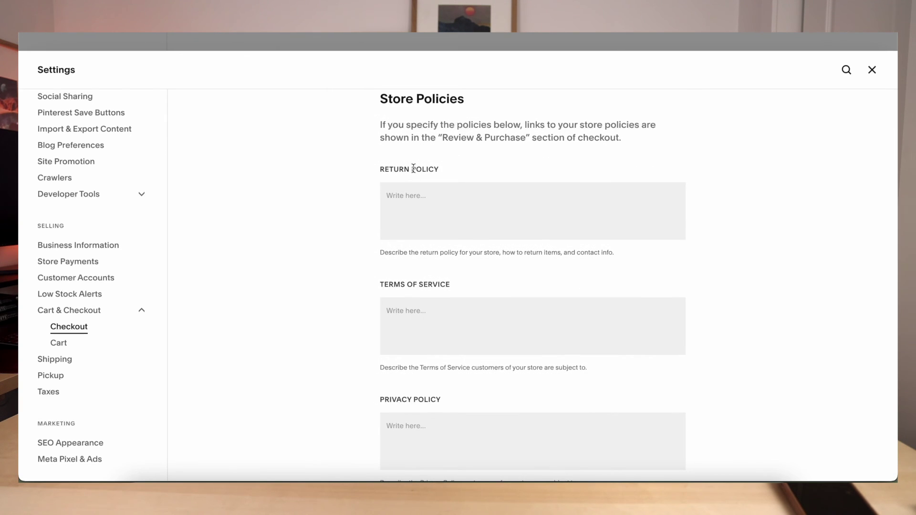
# Step: Look over the empty return, terms of service and privacy policy fields
pyautogui.scroll(-1, 411, 301)
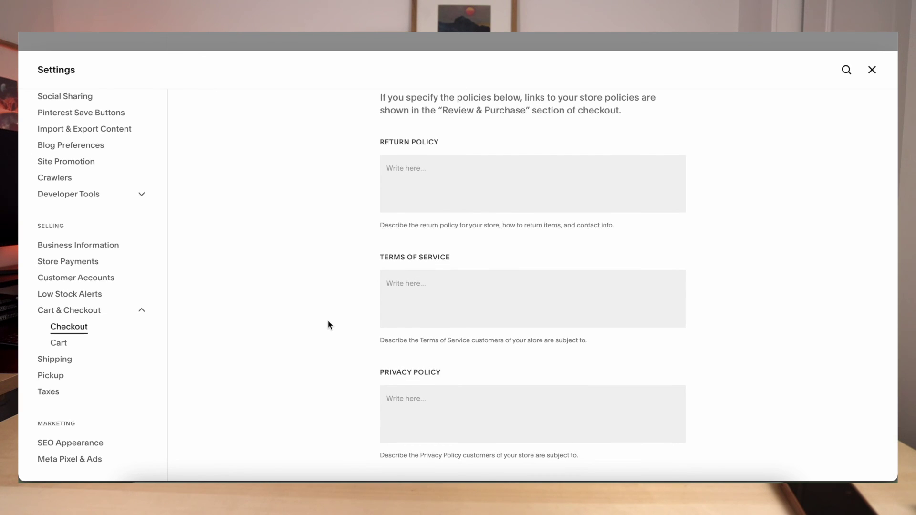
pyautogui.scroll(3, 328, 325)
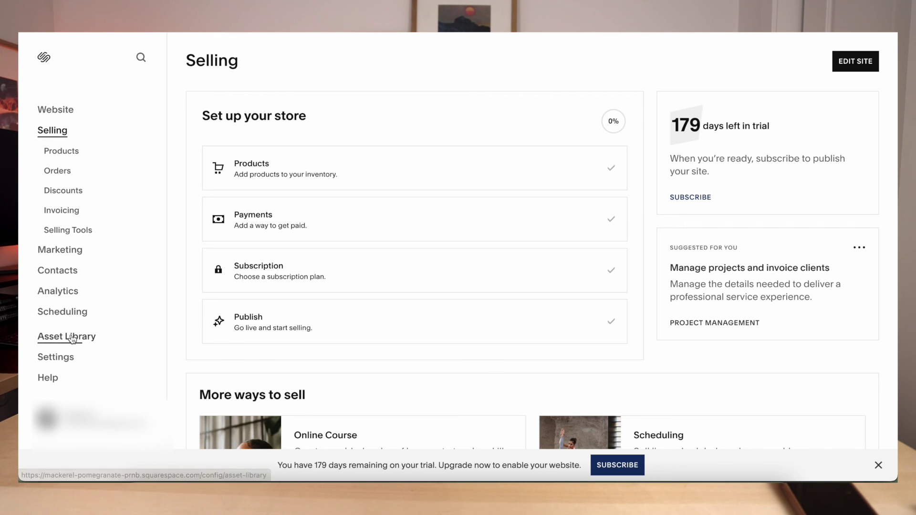
# Step: In Domains settings, start connecting an existing domain with 'Use a Domain I Own'
pyautogui.click(48, 362)
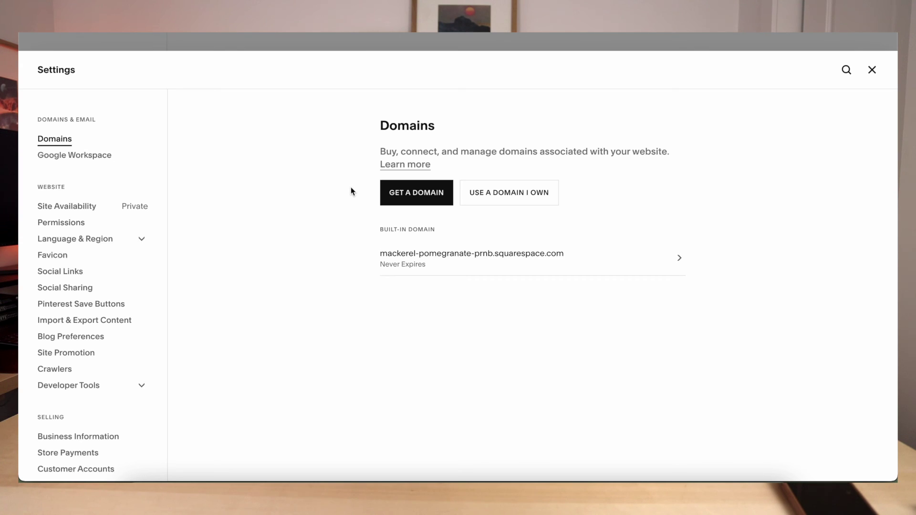
pyautogui.click(491, 193)
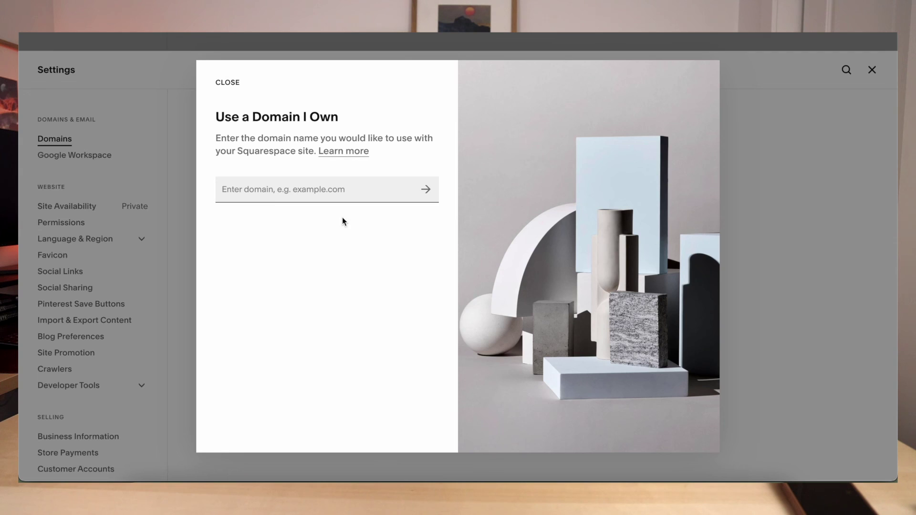